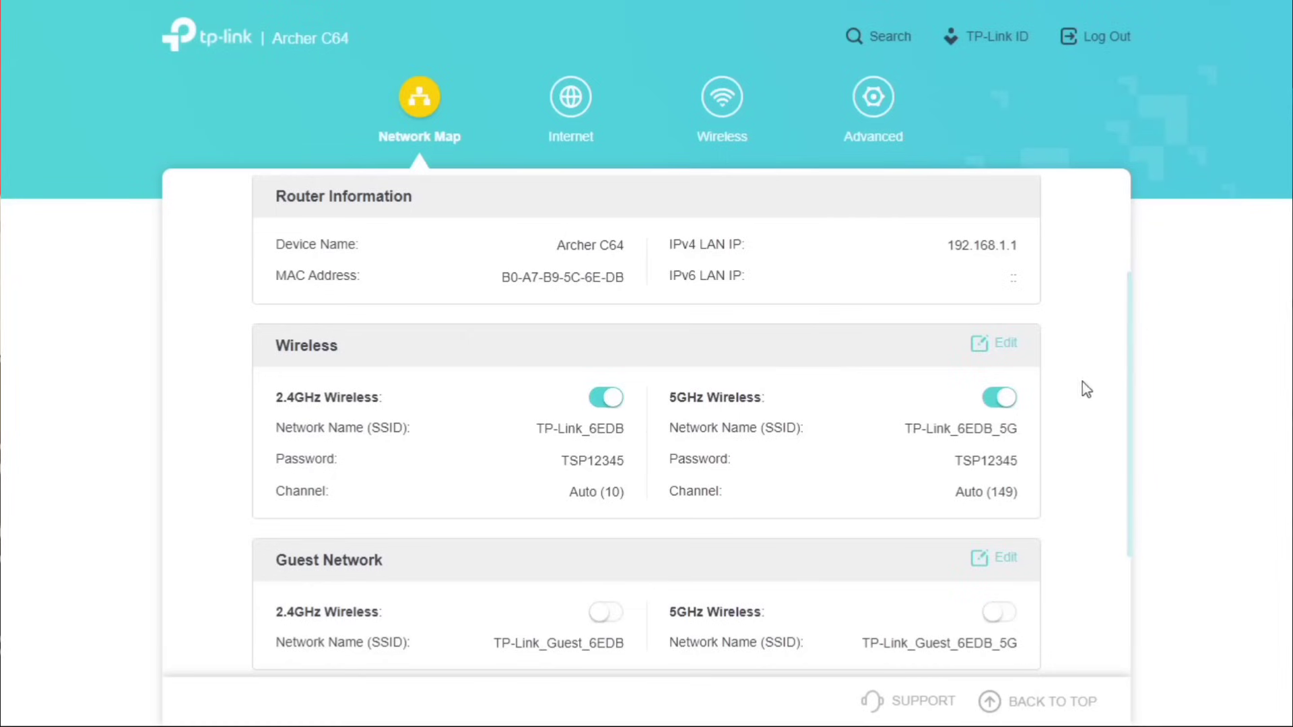
Open the wireless settings for editing from the Wireless section of the network map
drag(1128, 374, 1130, 488)
scroll(1076, 255, up, 1)
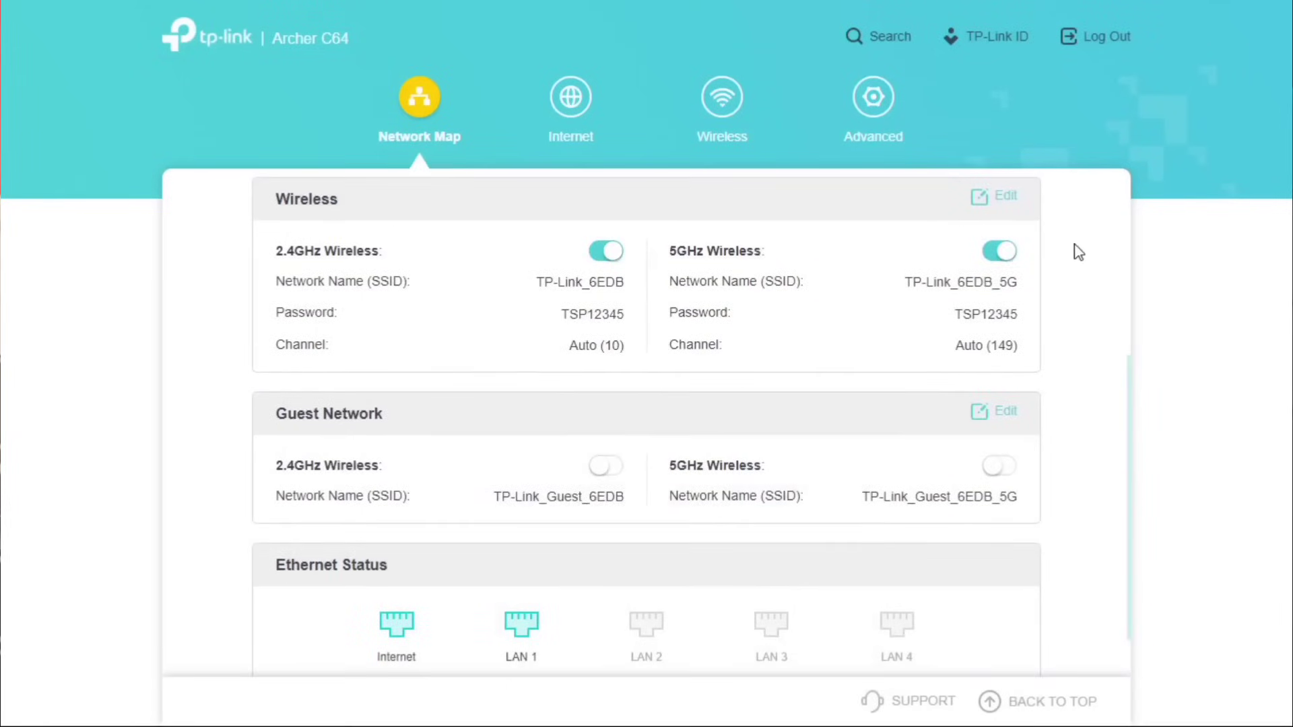
click(1014, 195)
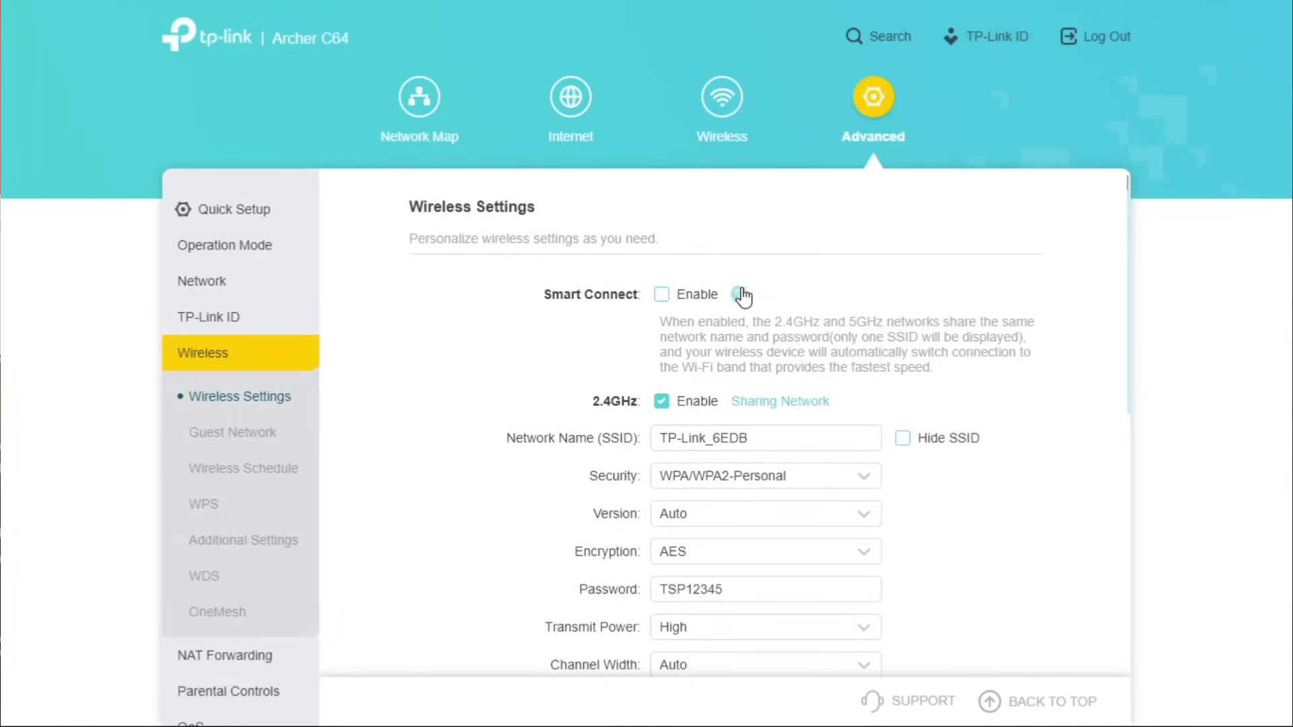
Try enabling Smart Connect and read its description of the shared 2.4GHz and 5GHz network name and password
click(660, 296)
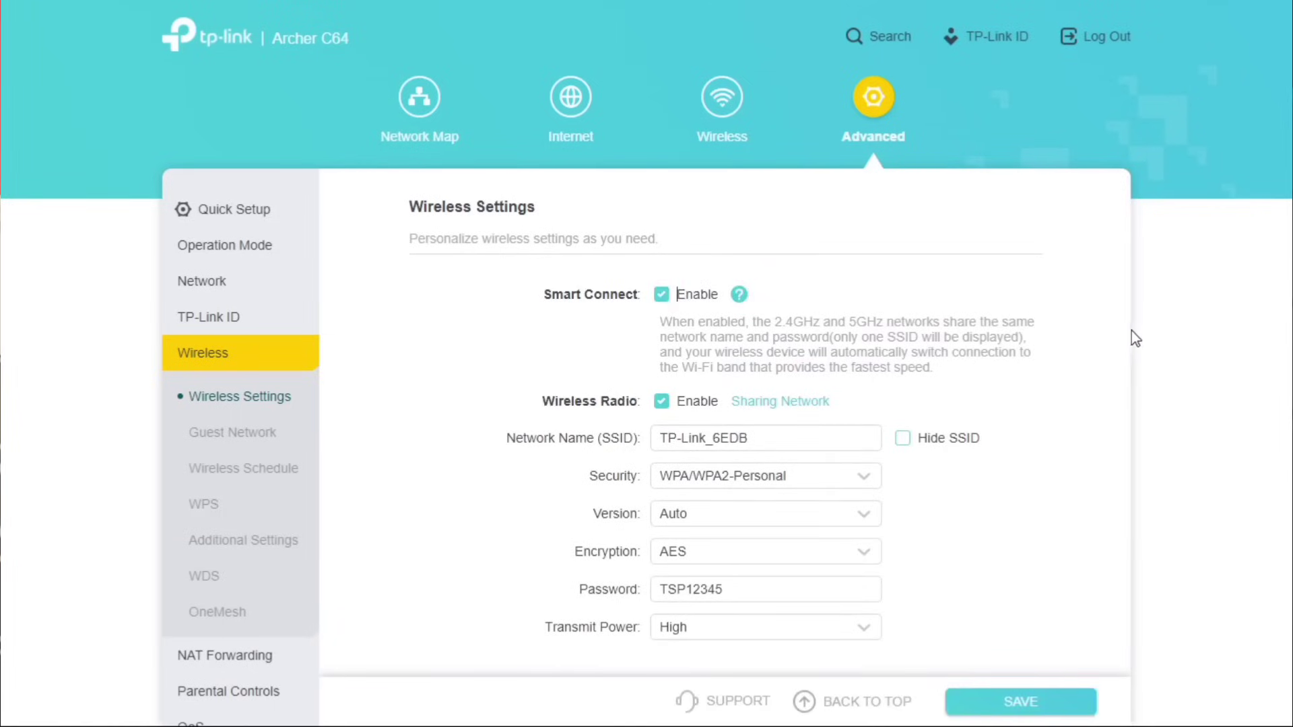
scroll(1131, 337, down, 1)
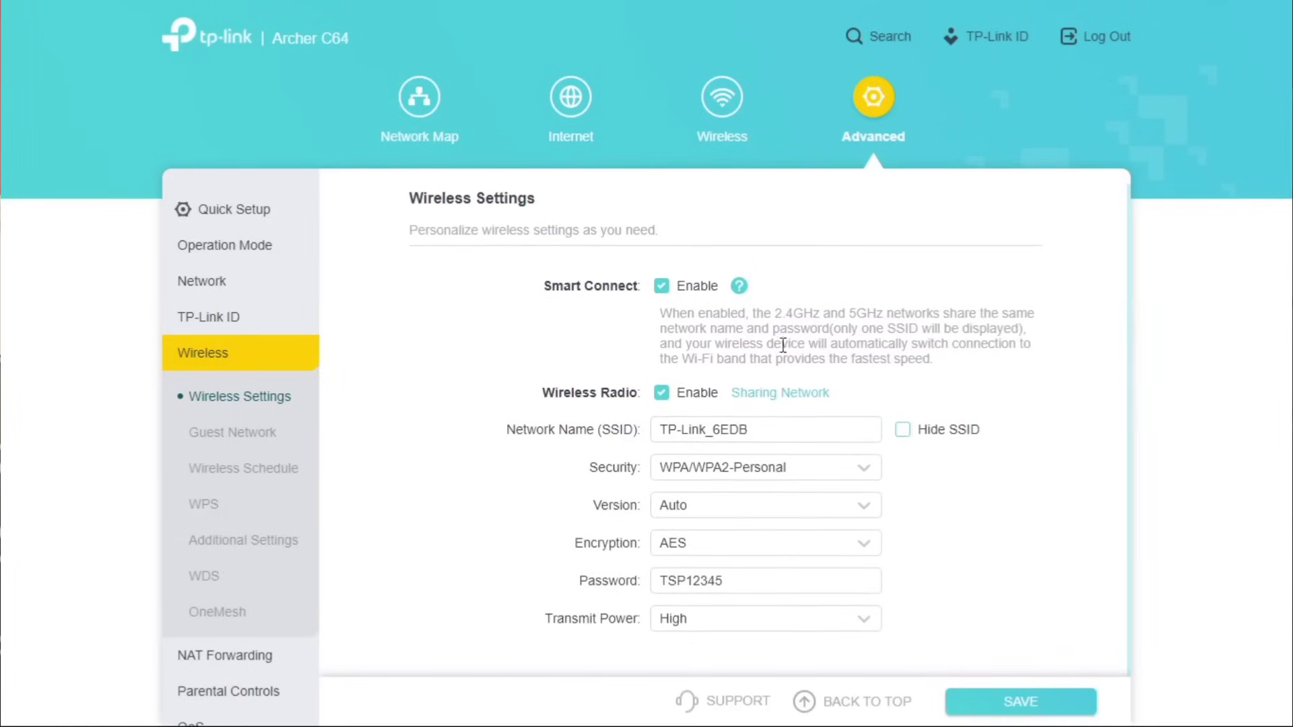
drag(664, 311, 966, 371)
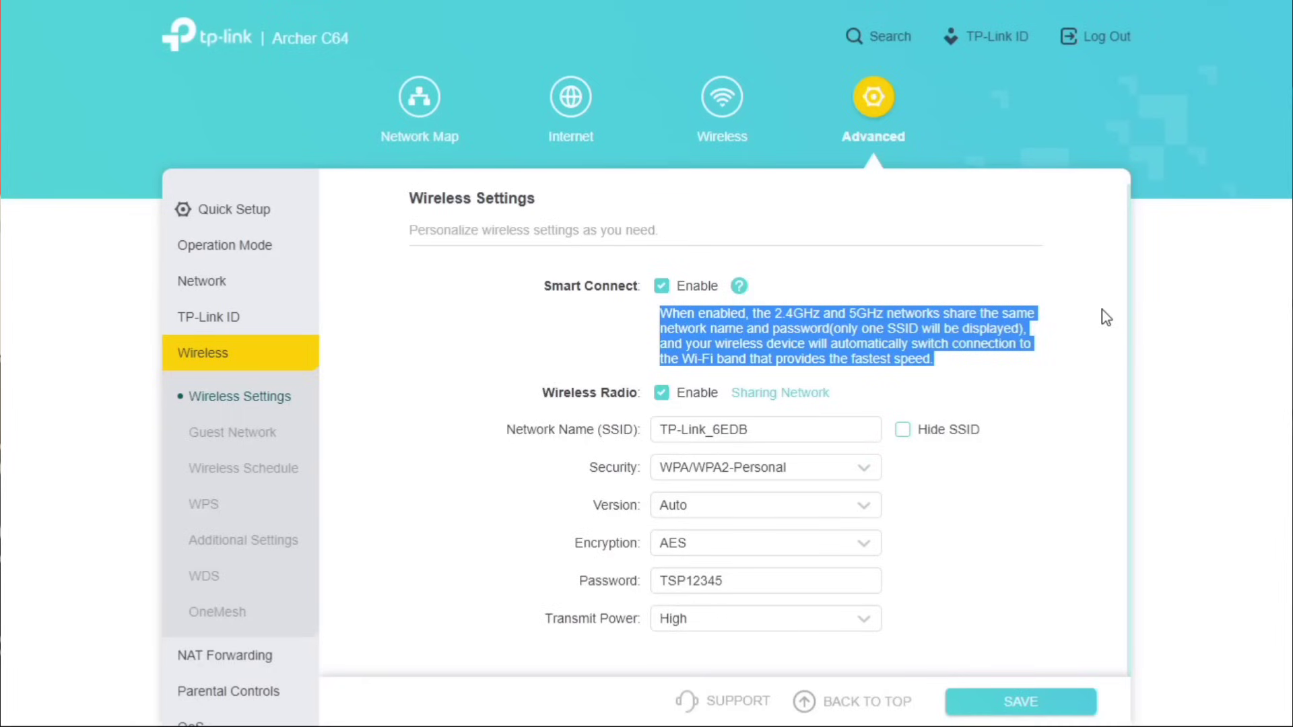
click(931, 328)
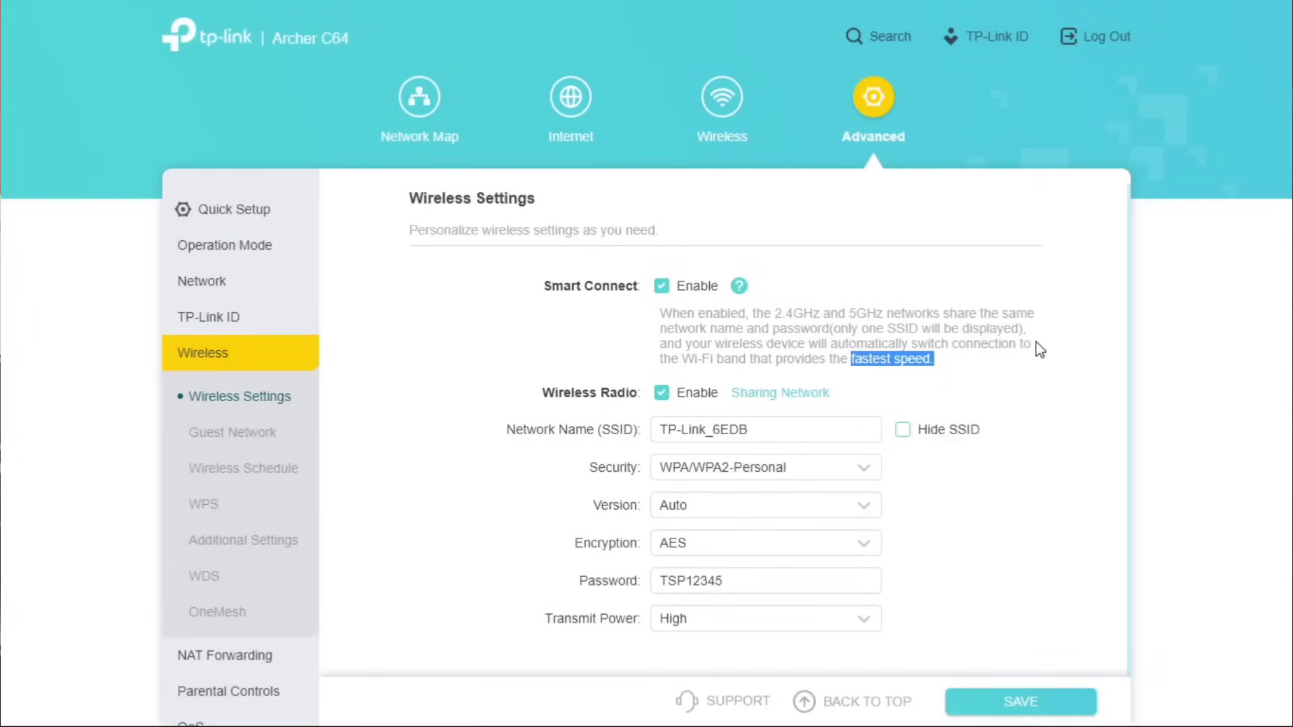
click(940, 367)
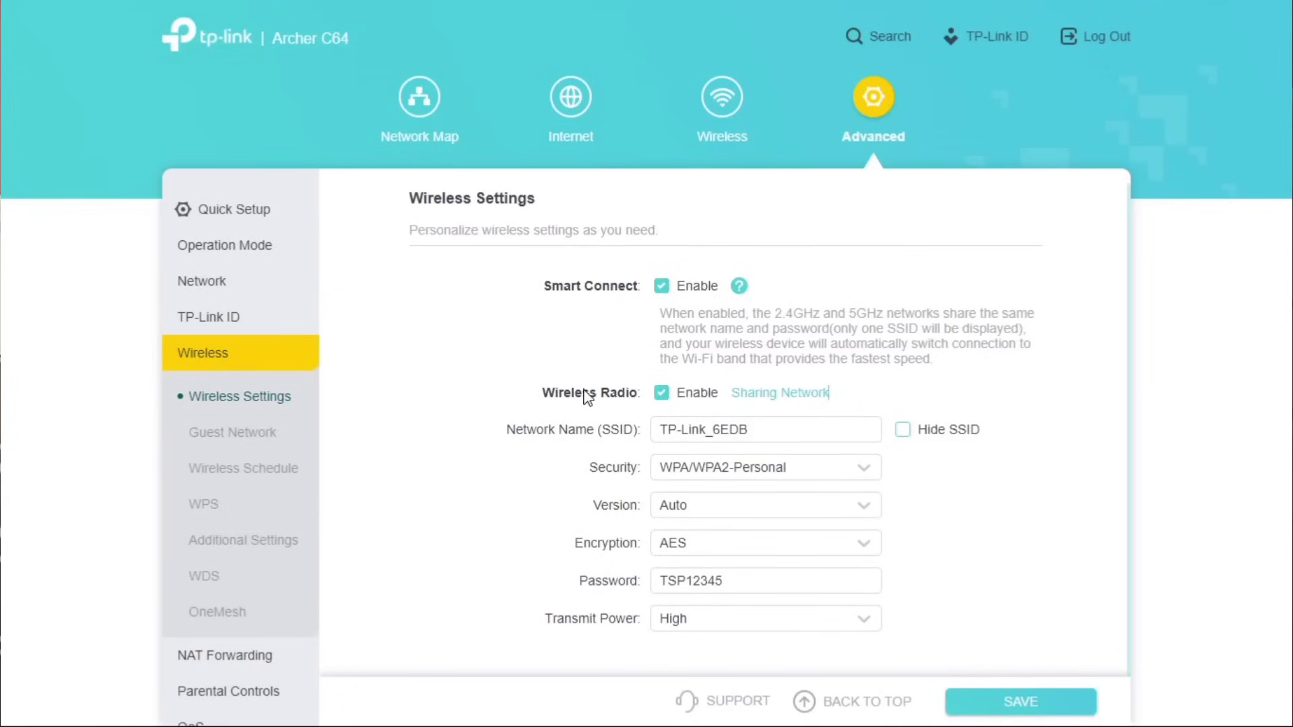
click(780, 398)
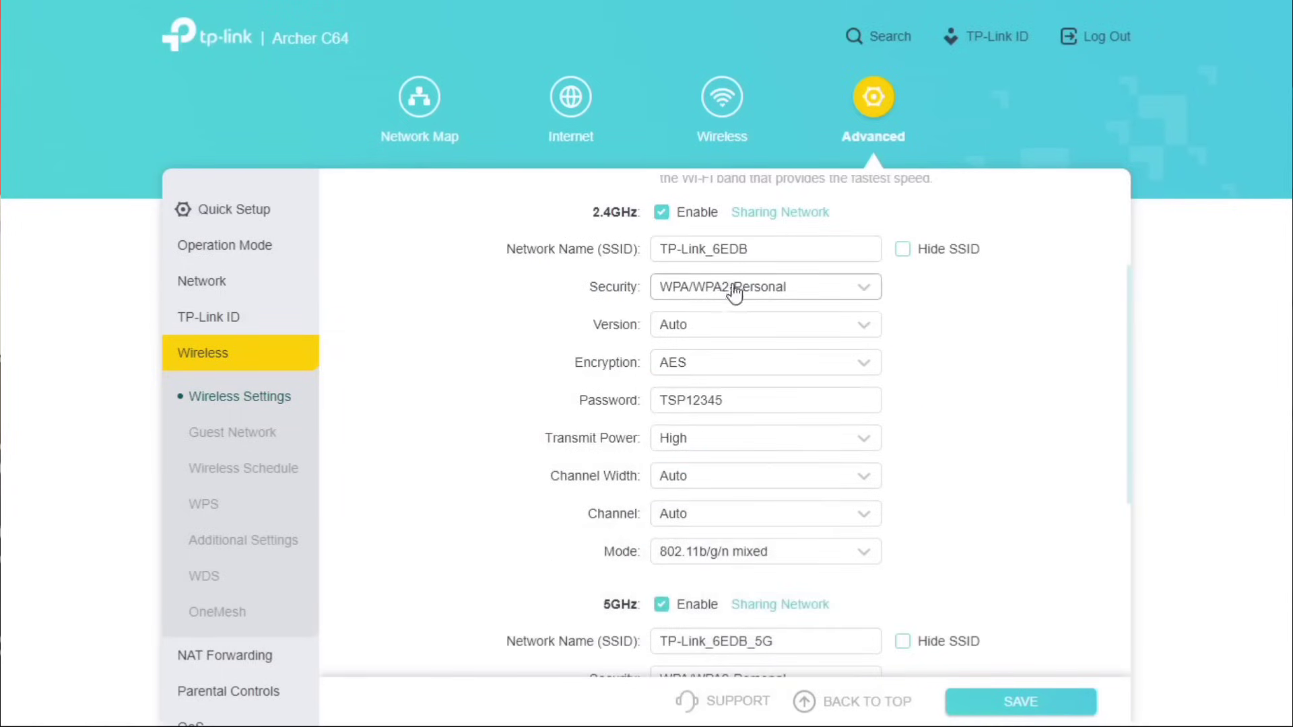
Try WPA2/WPA3-Personal security on the 2.4GHz network and return it to WPA/WPA2-Personal
click(871, 295)
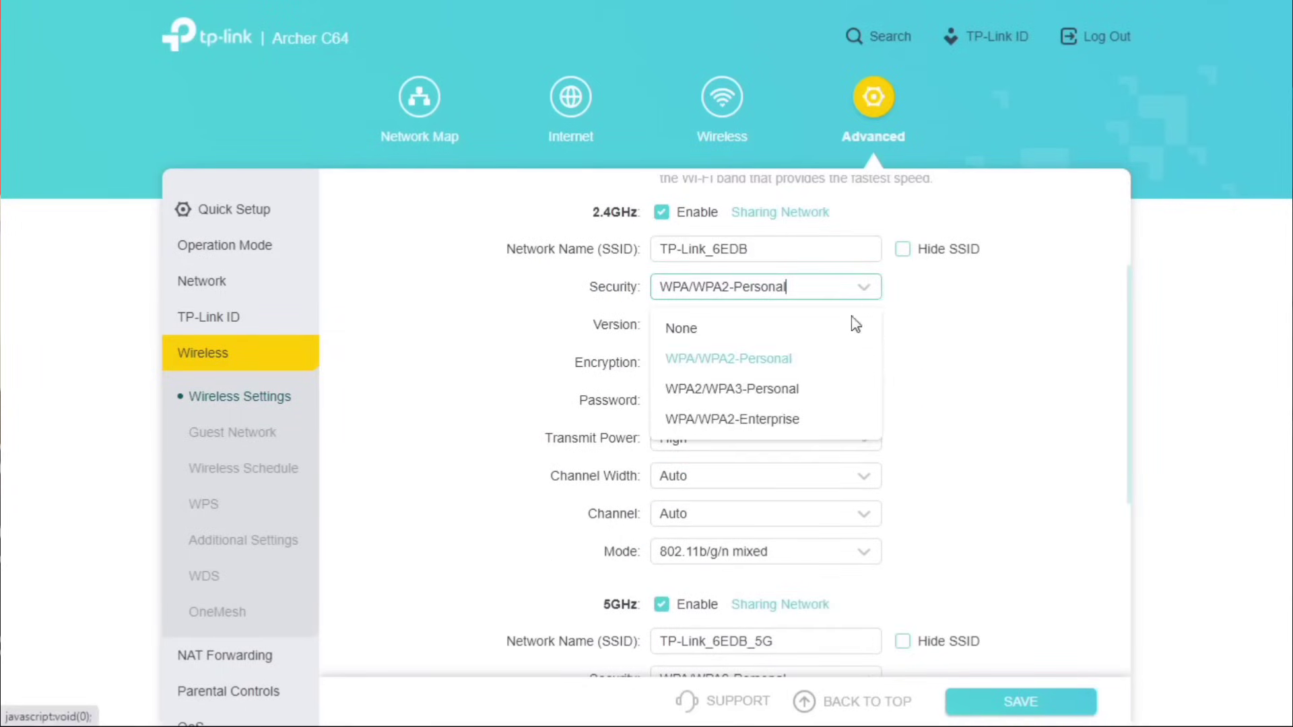
click(759, 391)
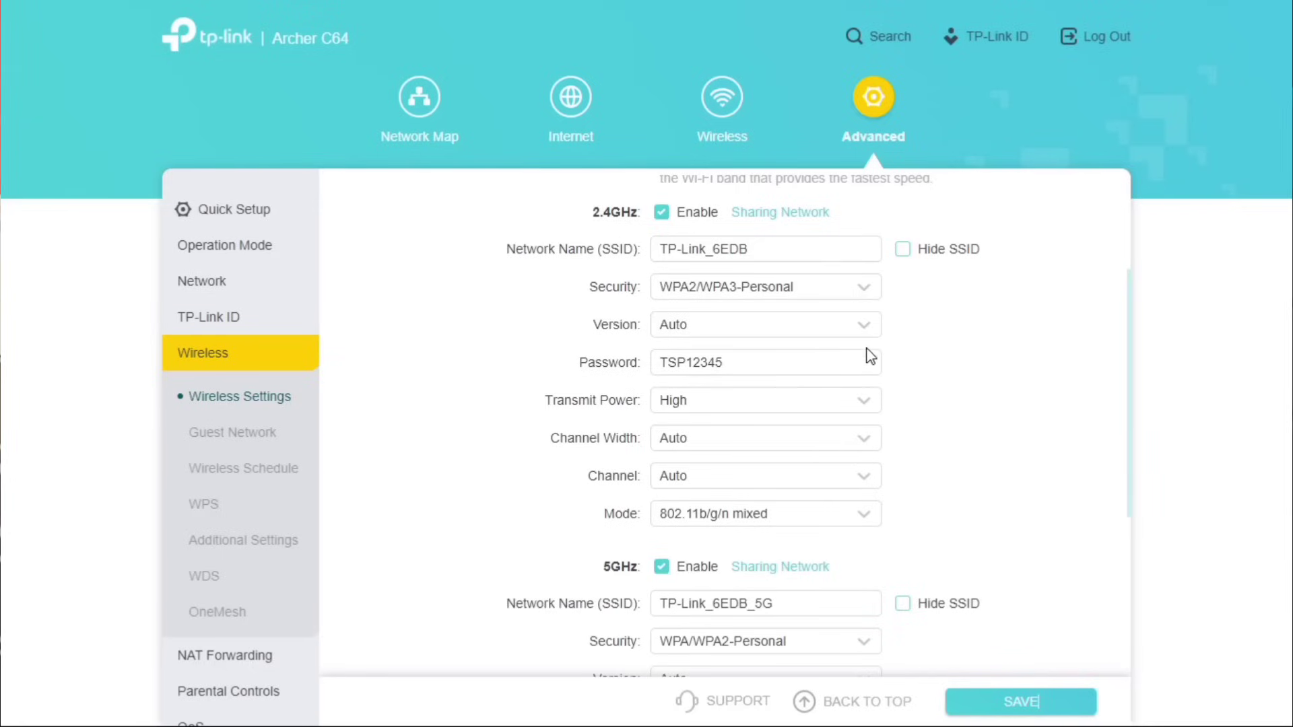
click(876, 293)
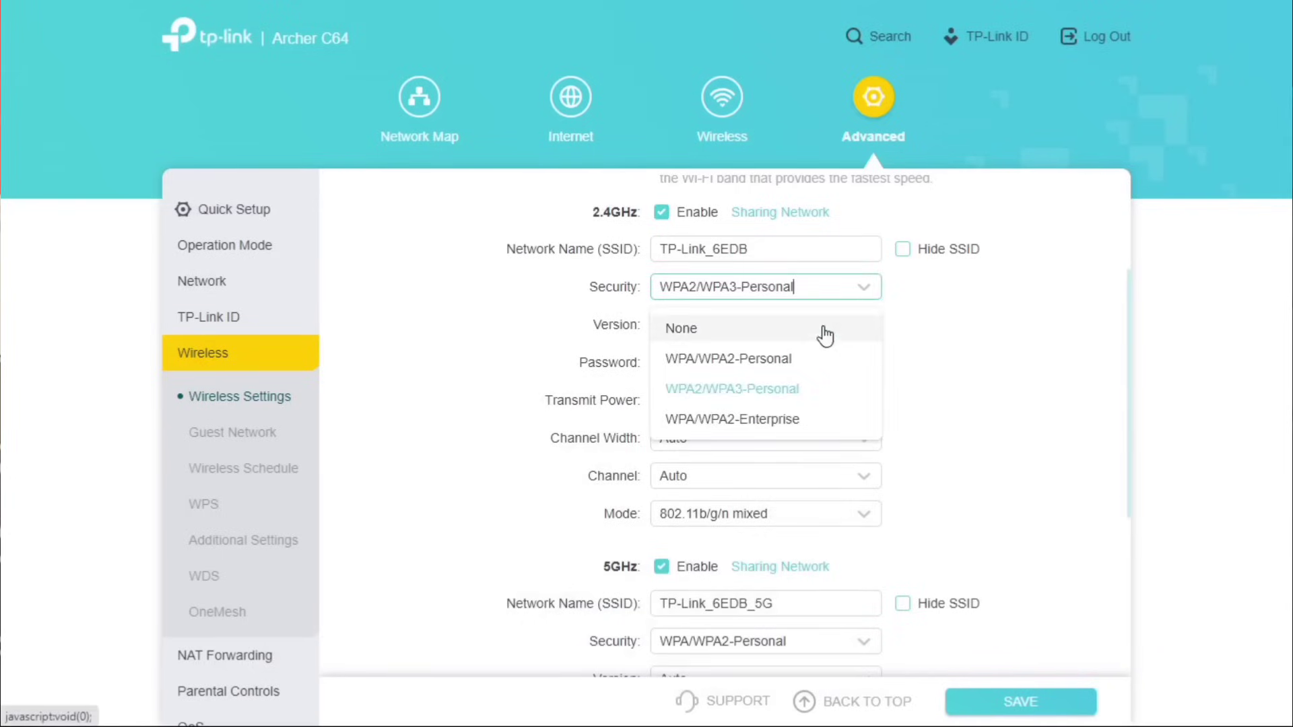
click(781, 370)
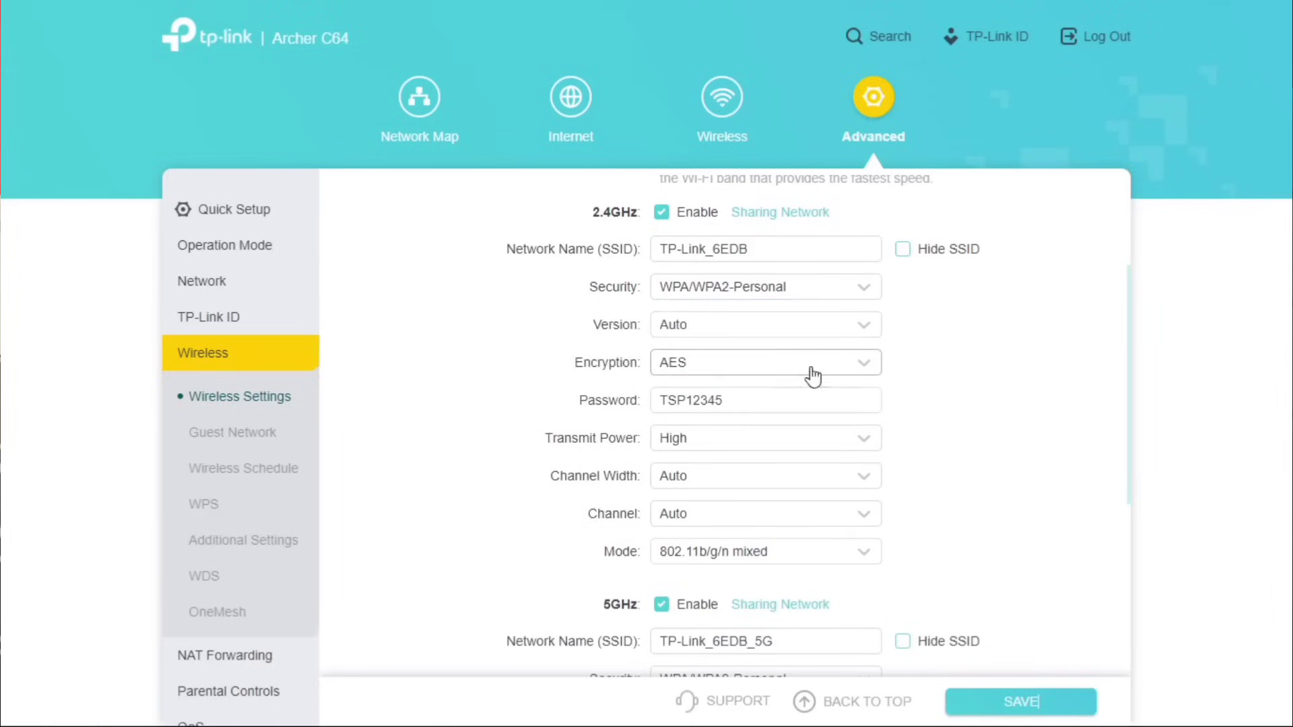
Select AES encryption for the 2.4GHz network and review its password field, transmit power and channel width options
click(871, 372)
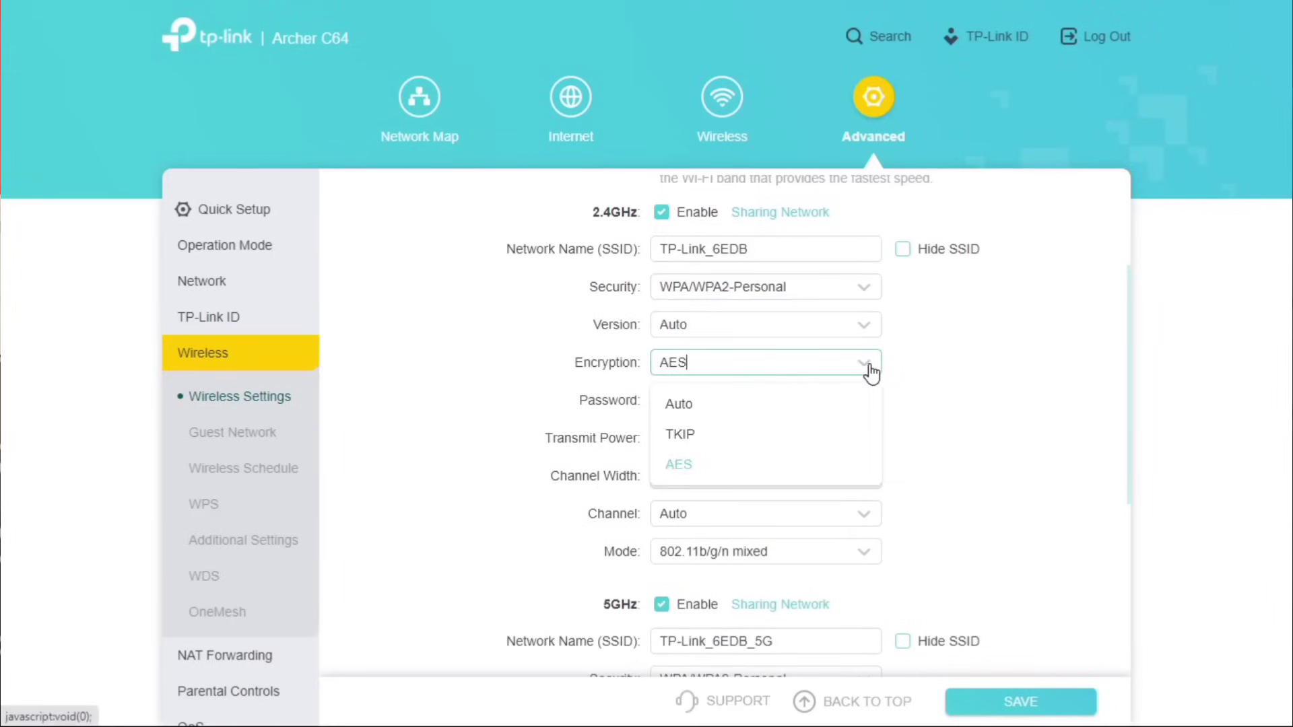
click(678, 465)
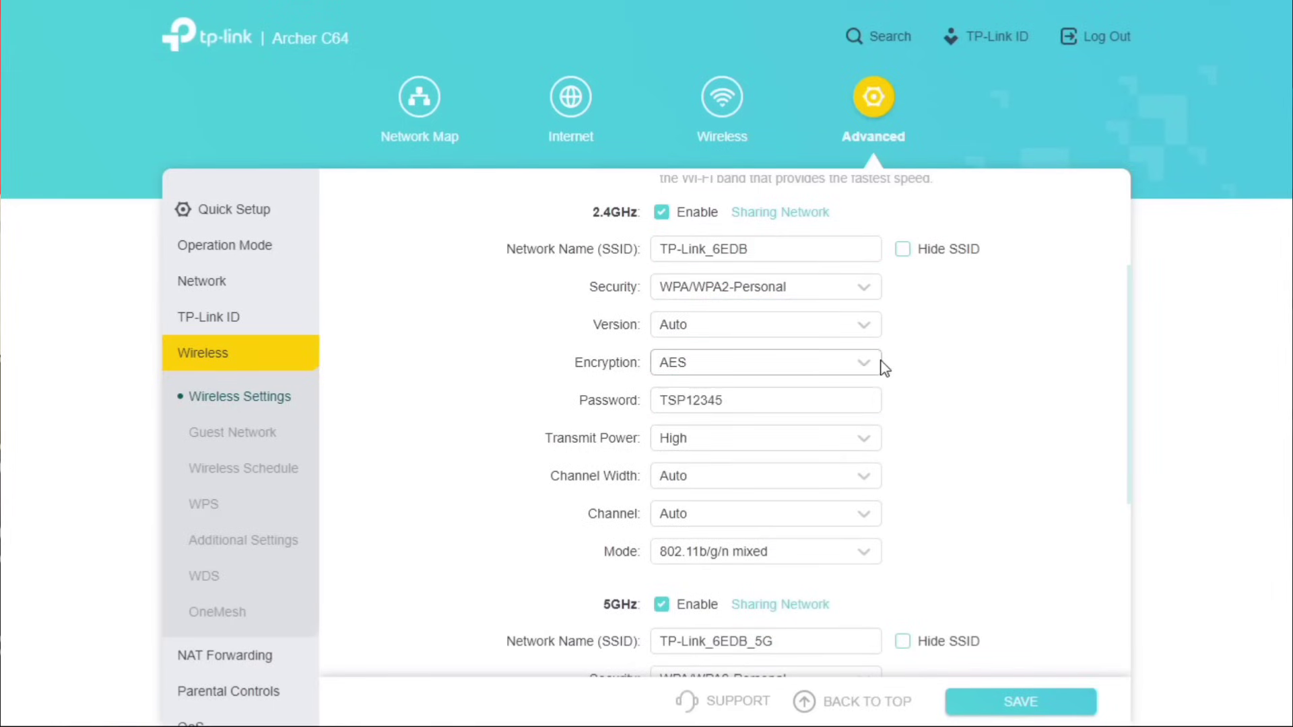
drag(754, 405, 623, 402)
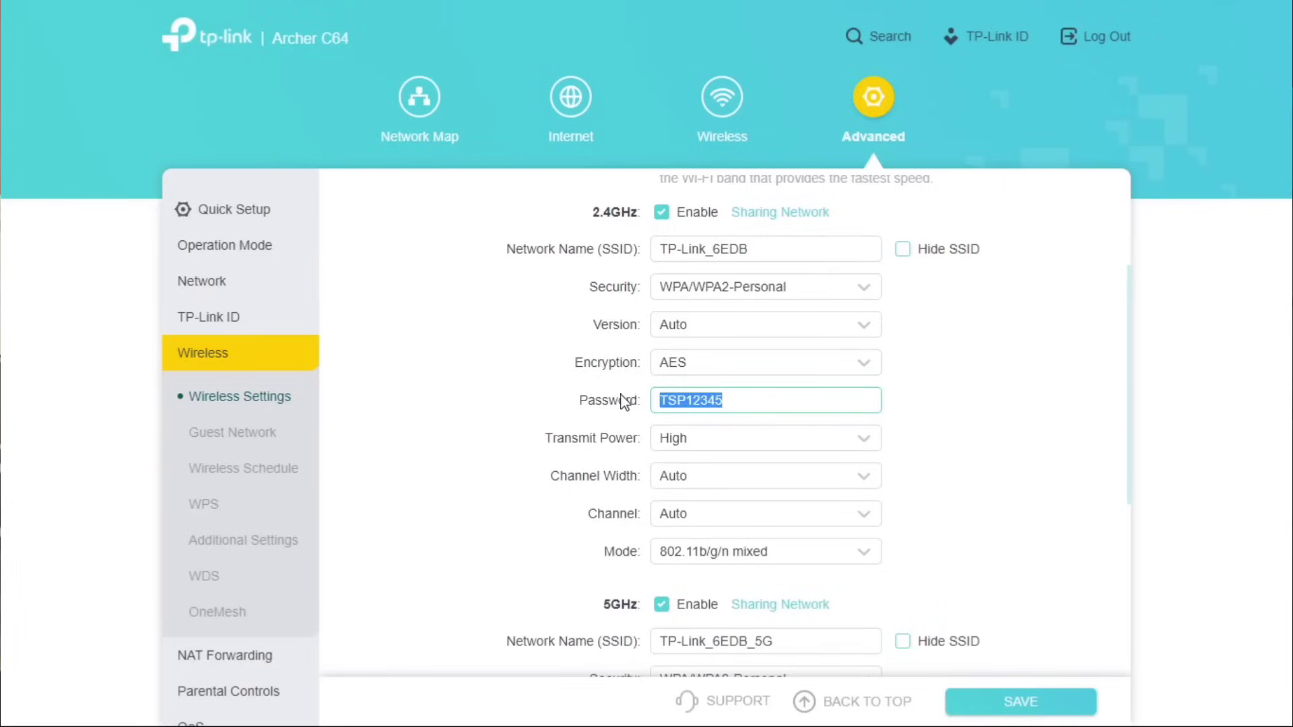
click(873, 452)
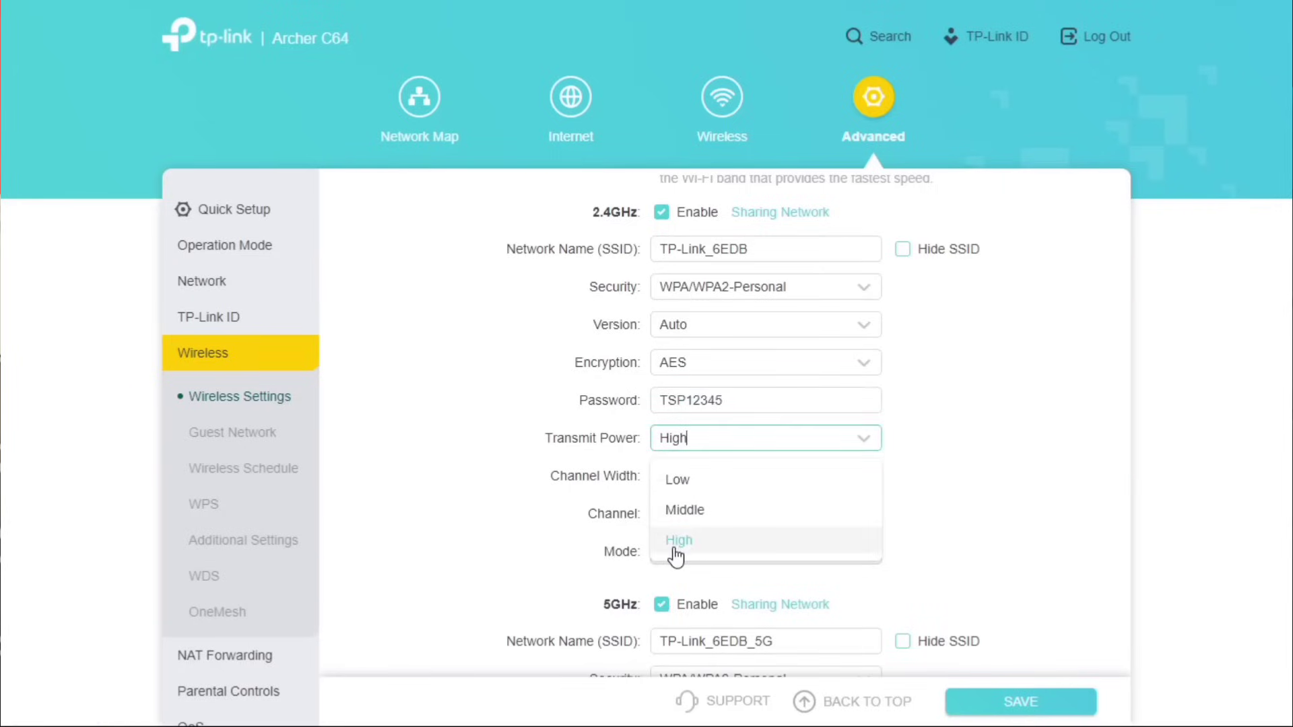
click(874, 492)
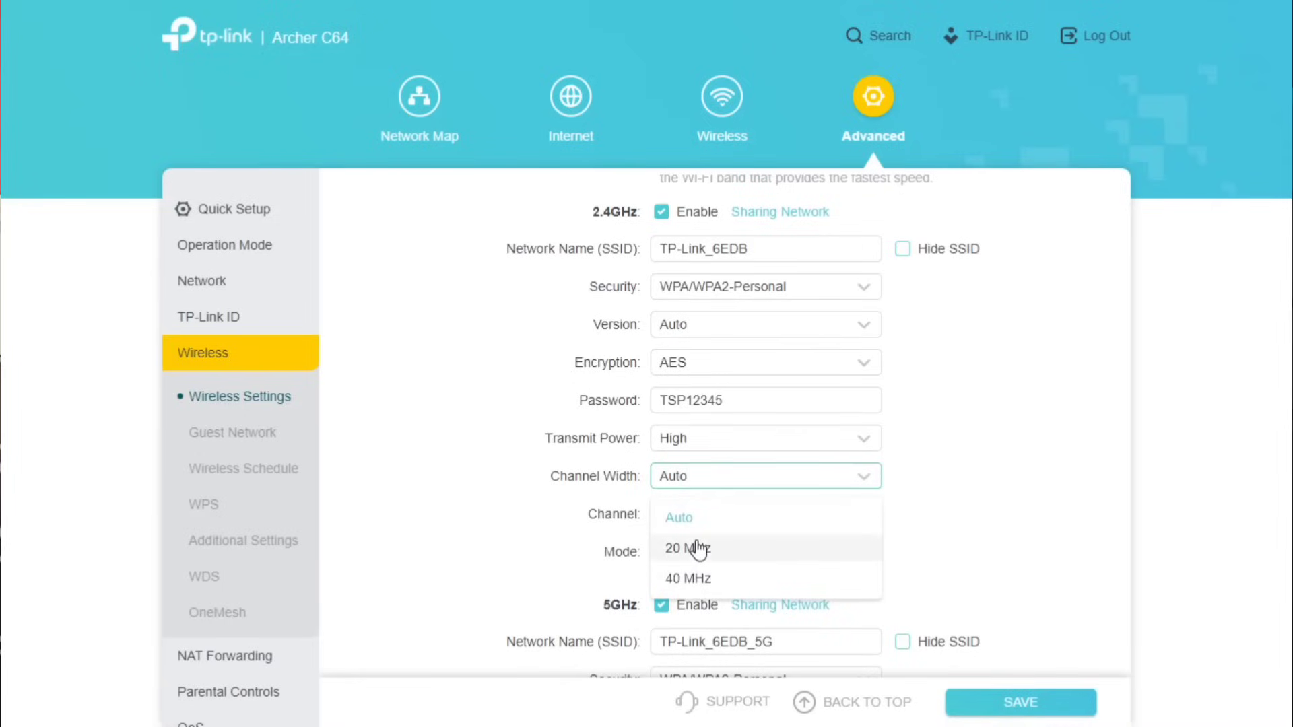
Set the 2.4GHz network's channel to 11
click(868, 517)
scroll(822, 418, down, 2)
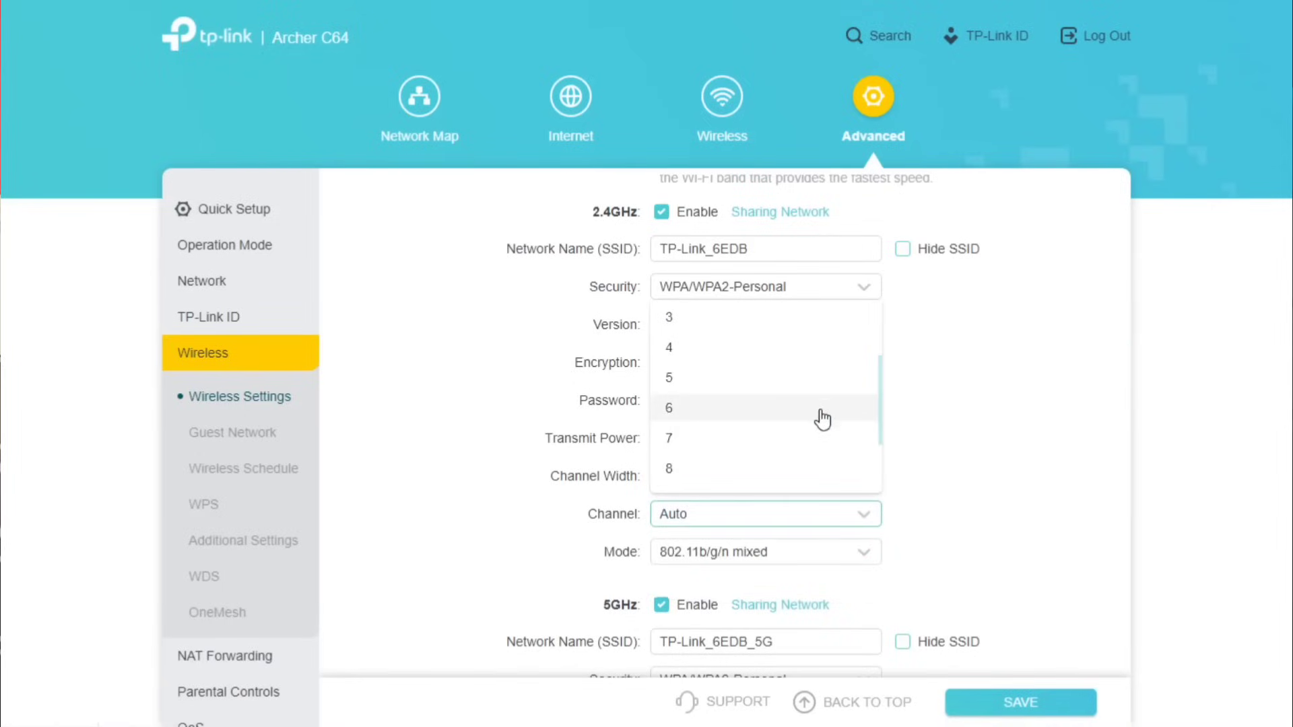
scroll(822, 419, down, 1)
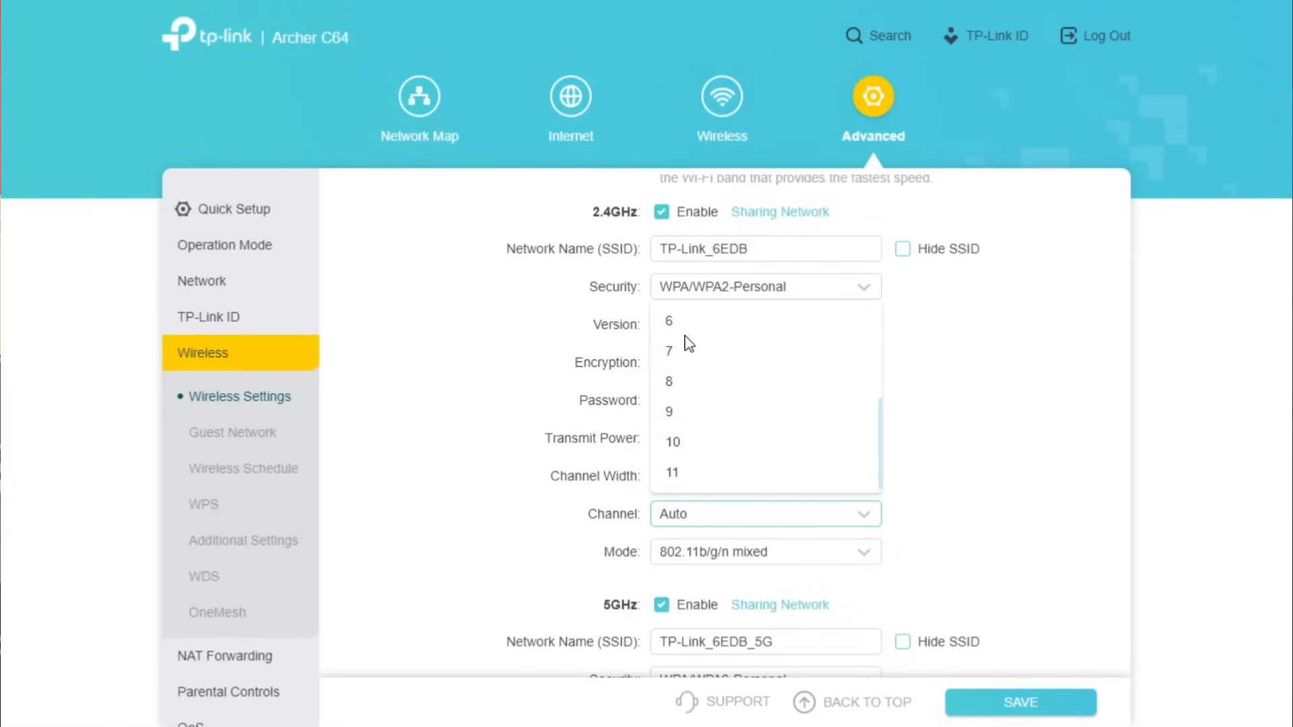
click(795, 474)
Set the 5GHz network's channel to 161 and save the wireless settings
scroll(1117, 410, down, 5)
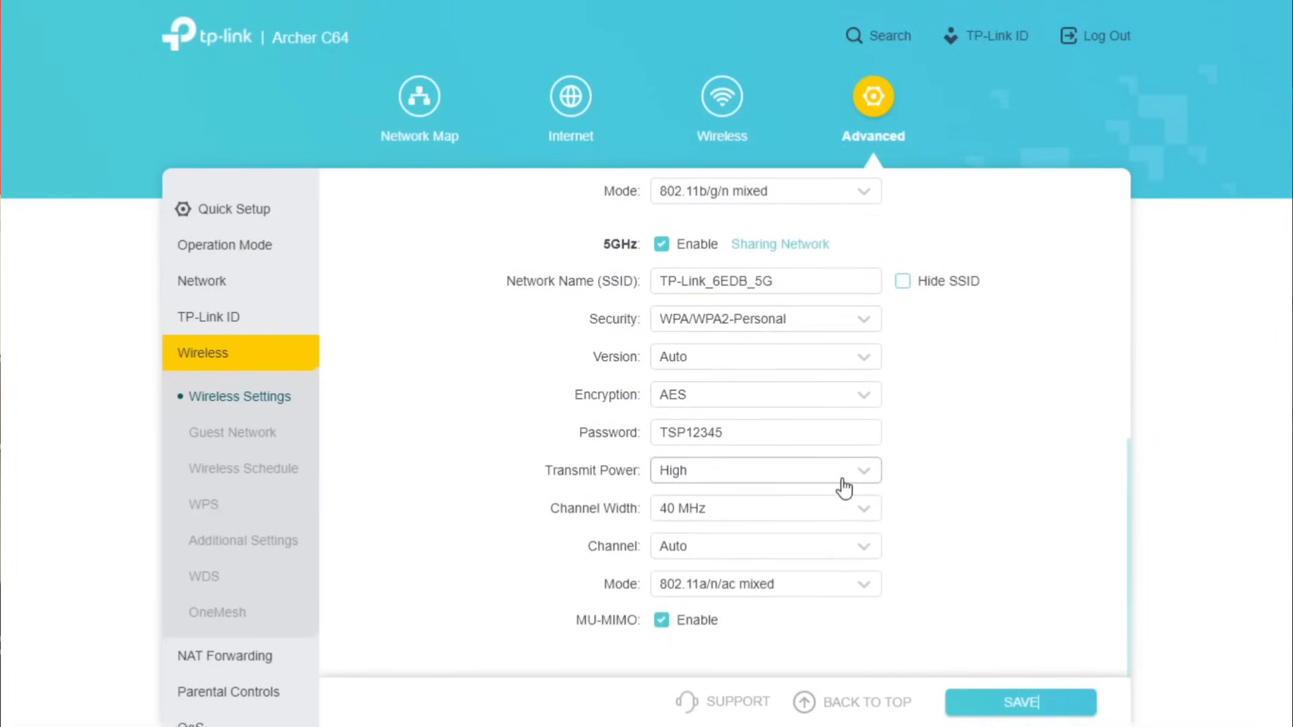
click(871, 517)
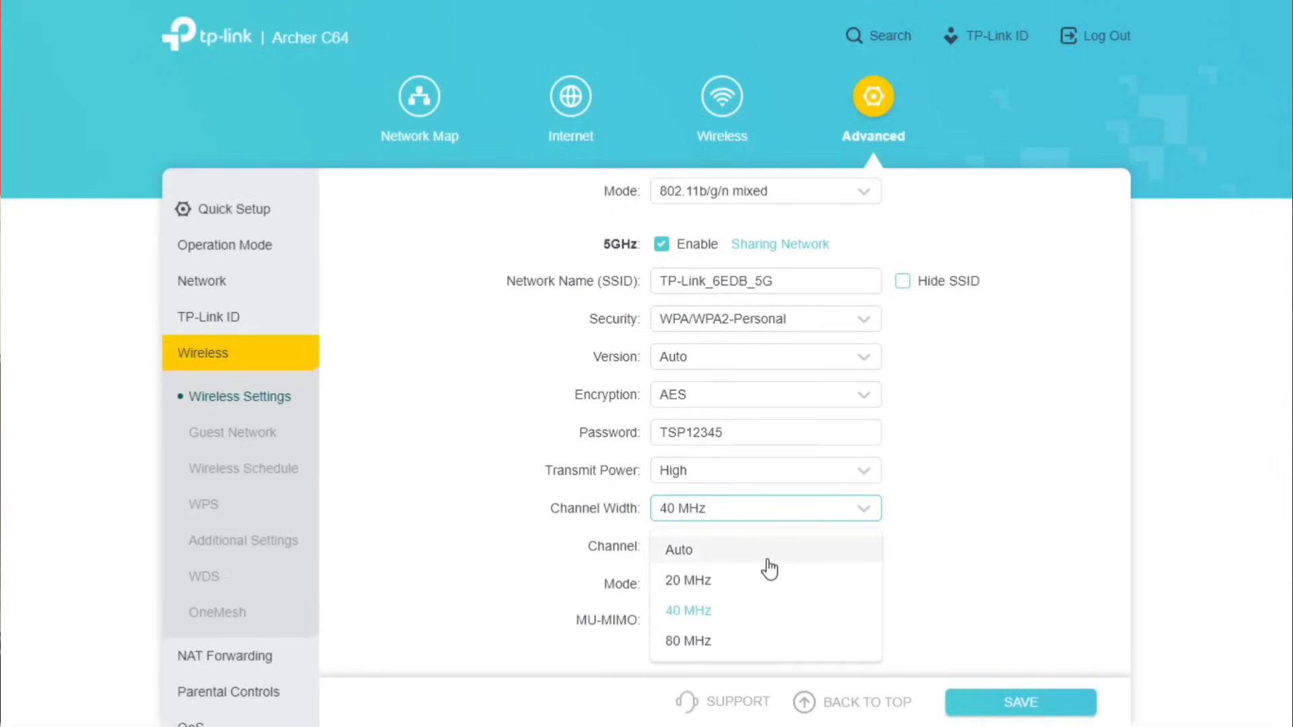
click(864, 511)
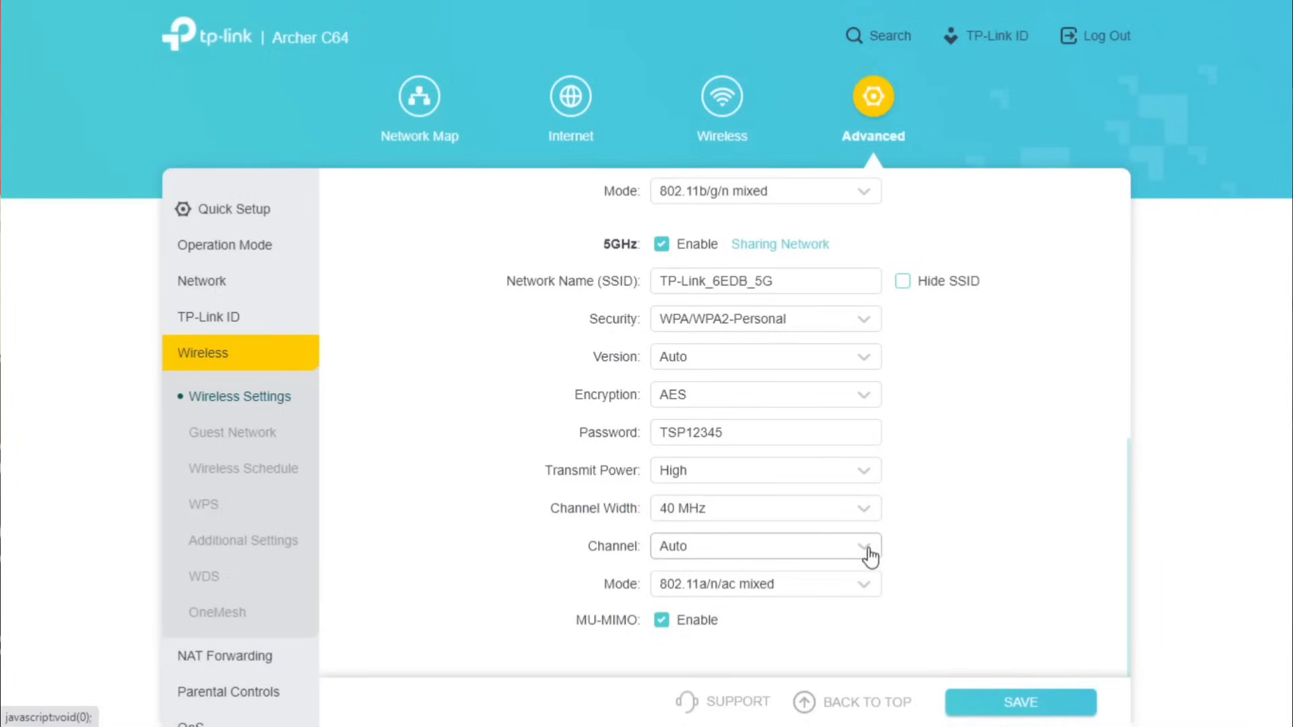
click(868, 550)
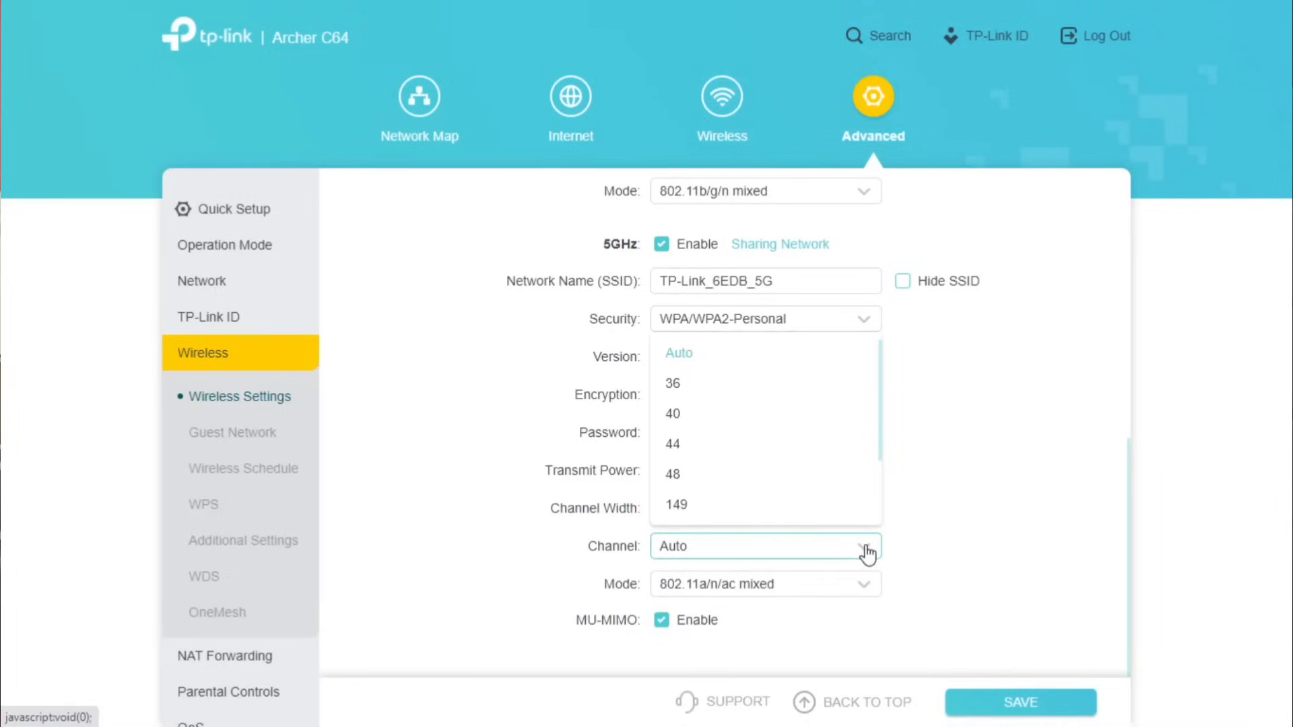
drag(878, 387, 871, 479)
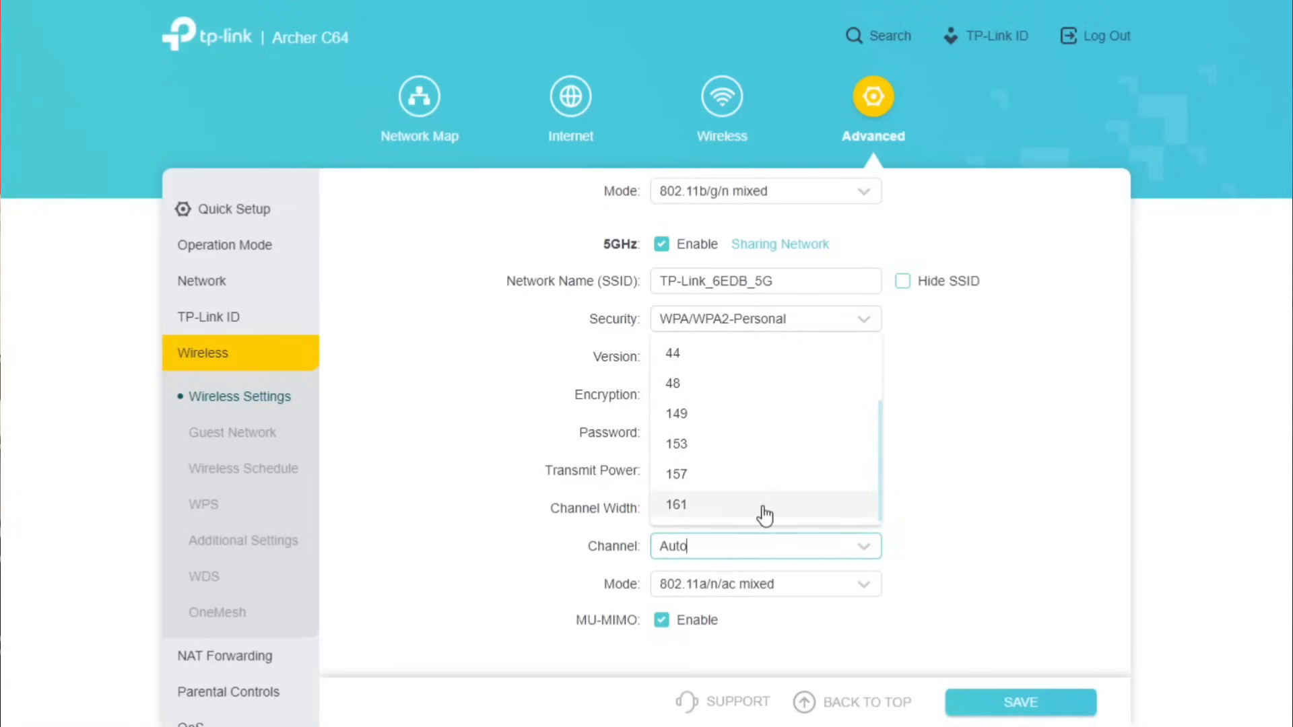
click(843, 512)
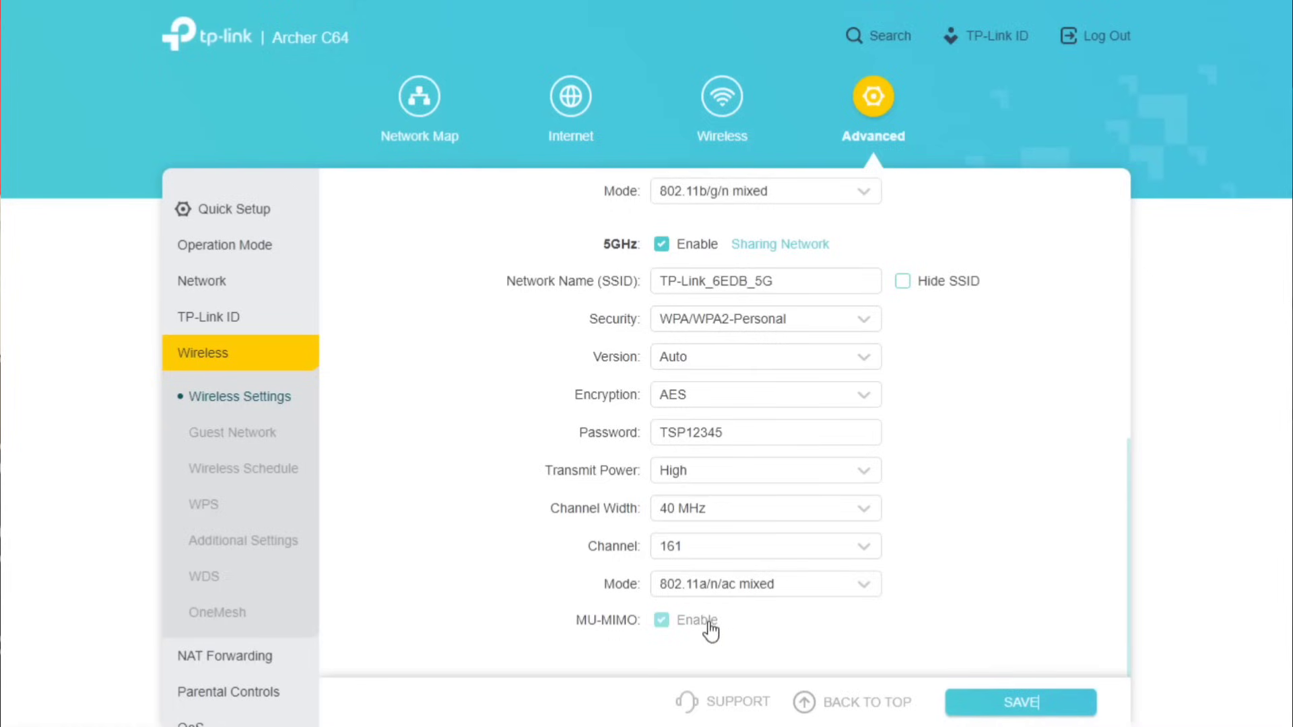
click(1015, 703)
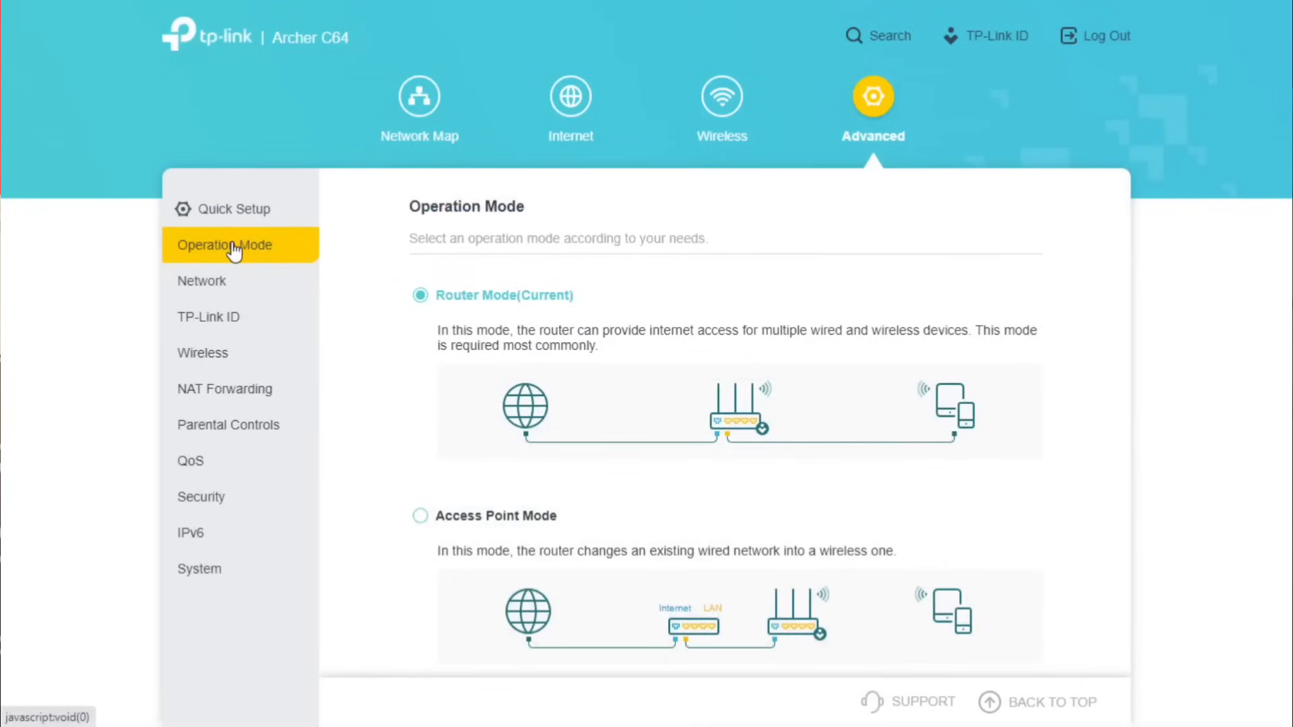
Try selecting Access Point Mode as the operation mode and switch the selection back to Router Mode
click(420, 518)
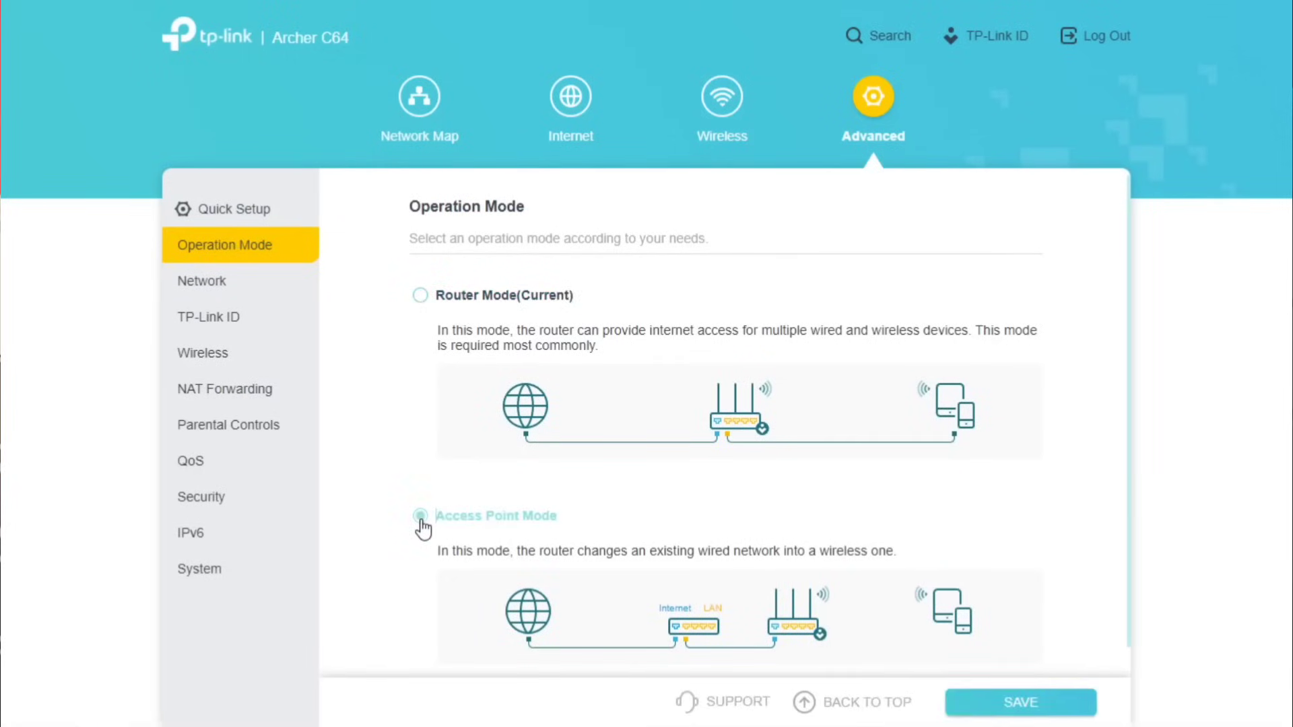
click(424, 303)
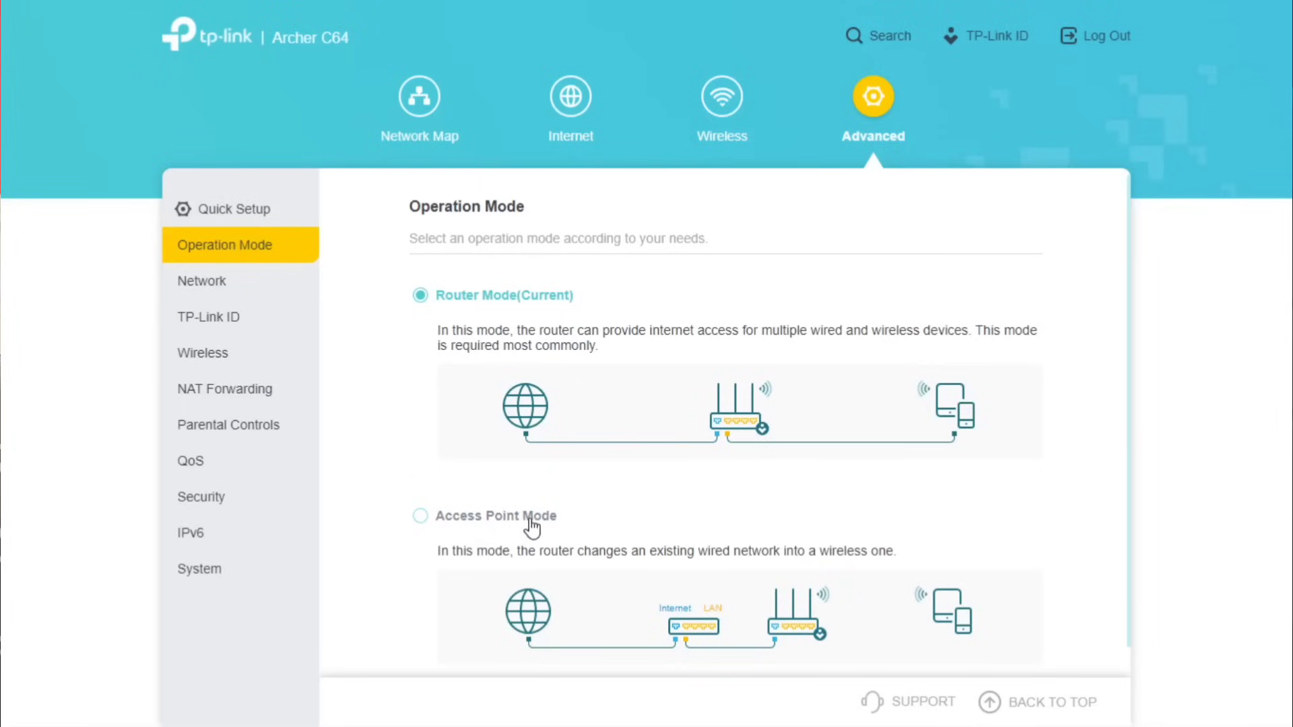
Open the network's Internet settings and examine the available internet connection types
click(202, 281)
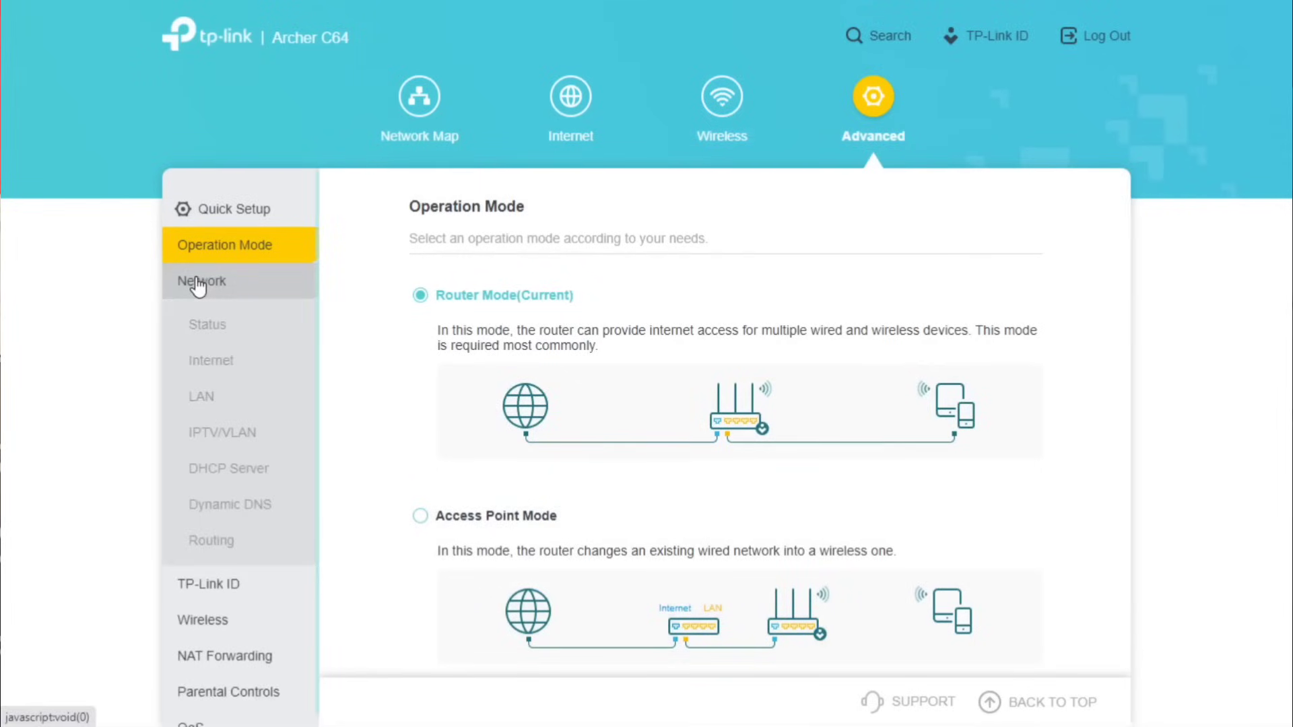
click(214, 363)
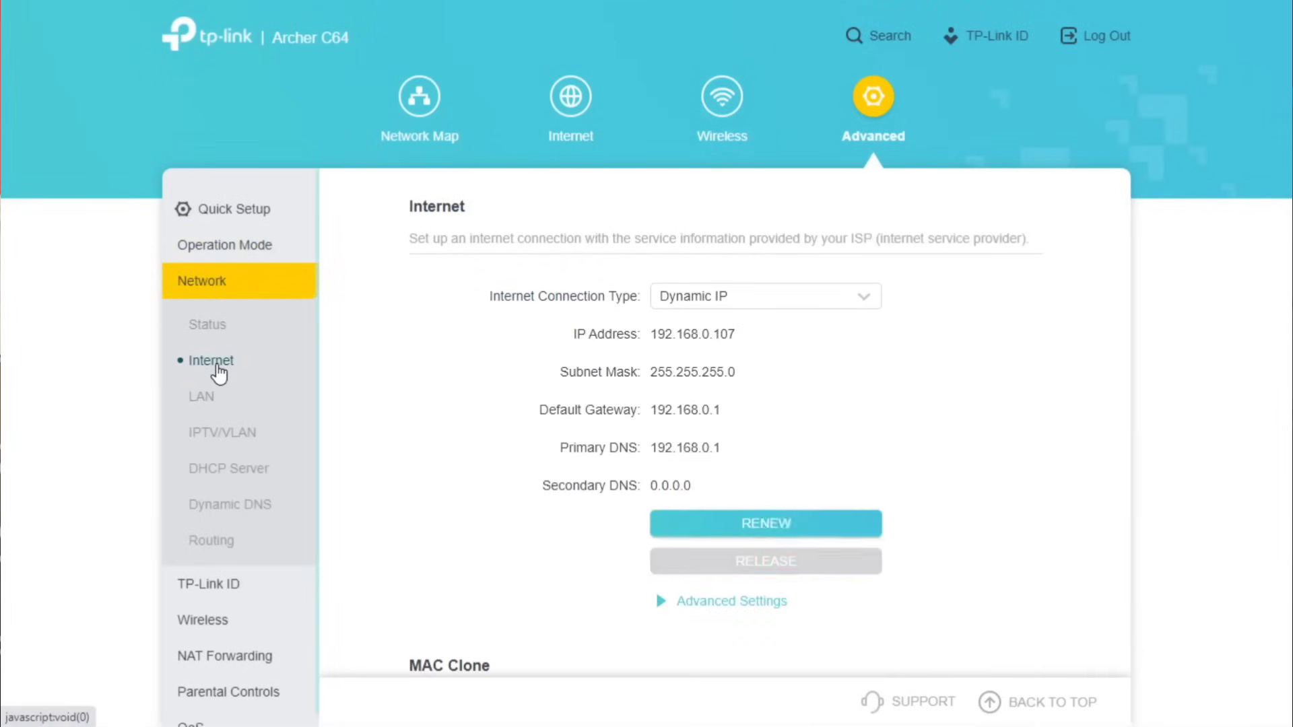
click(865, 306)
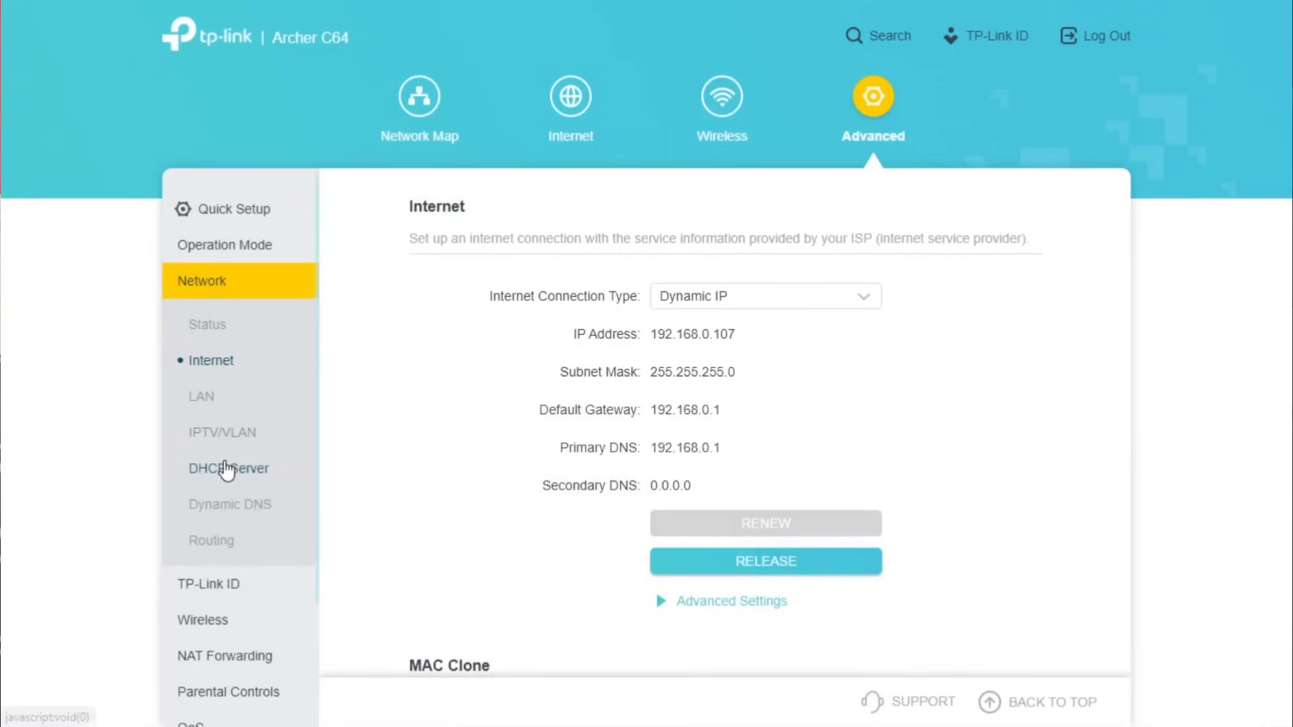
Open the DHCP Server settings and examine the address pool, address reservations and DHCP client list
click(259, 471)
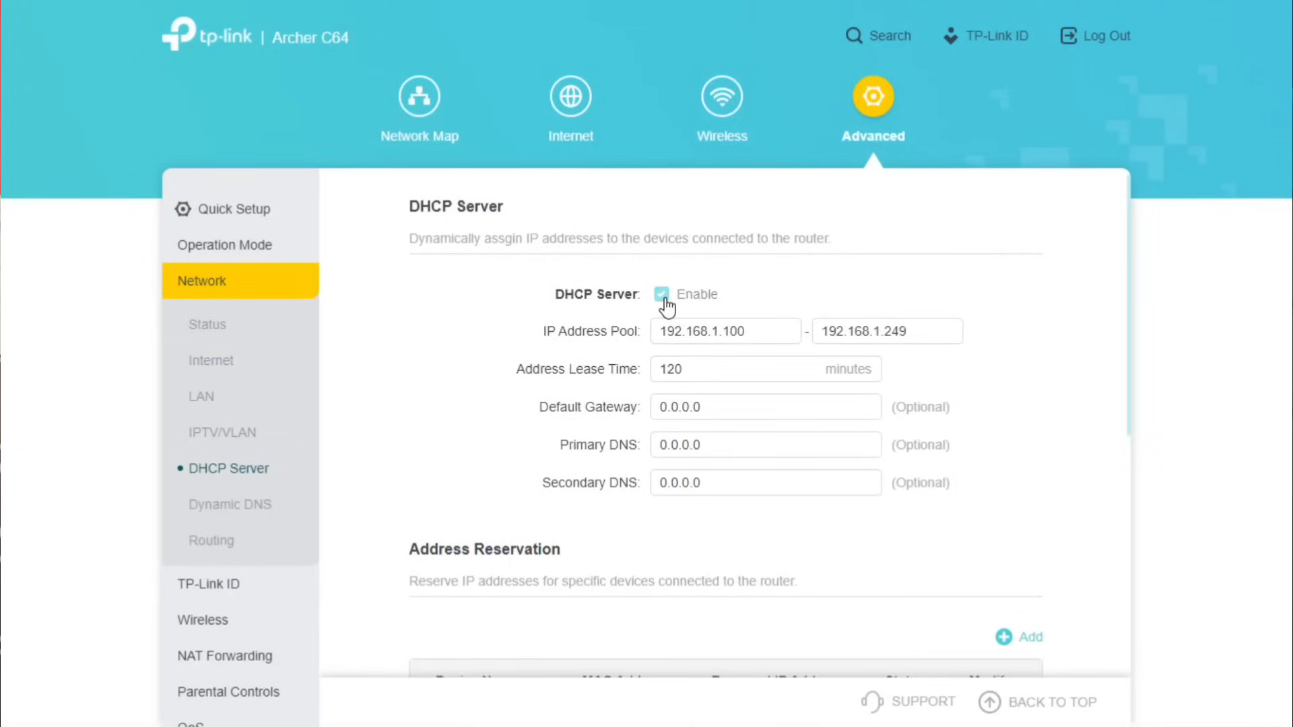
scroll(722, 515, down, 3)
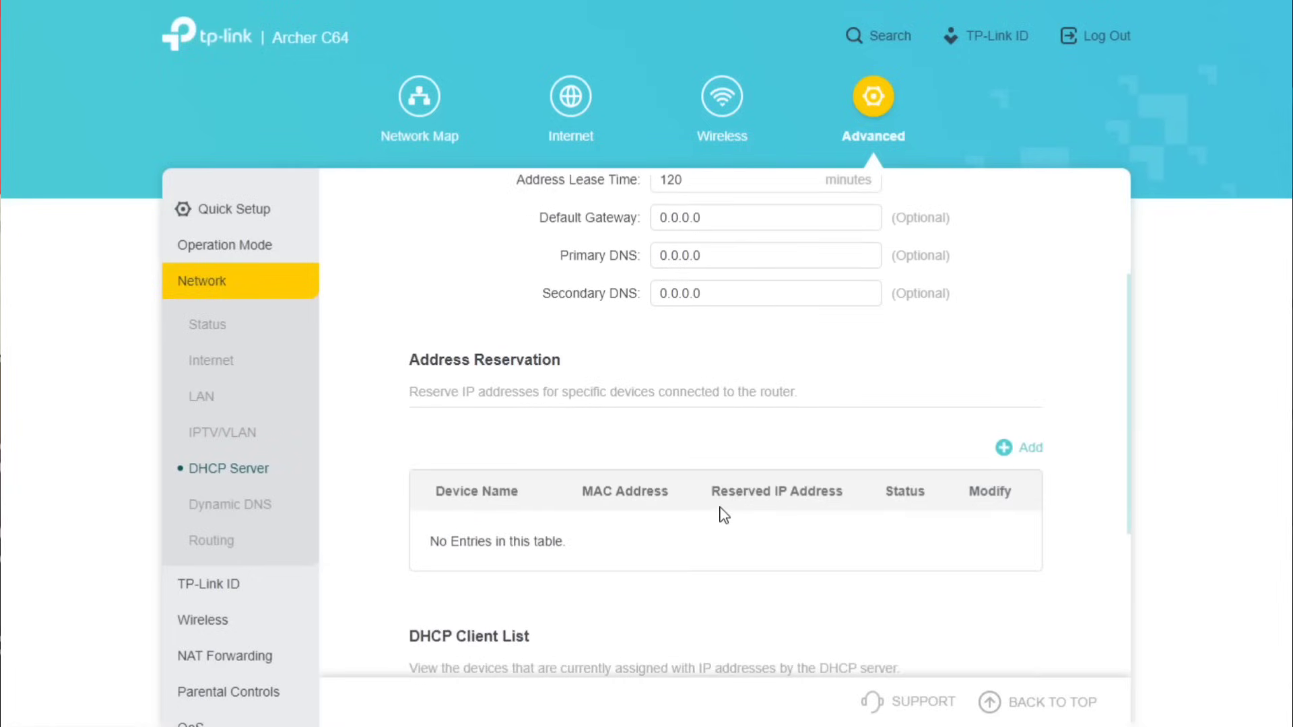
scroll(722, 515, down, 2)
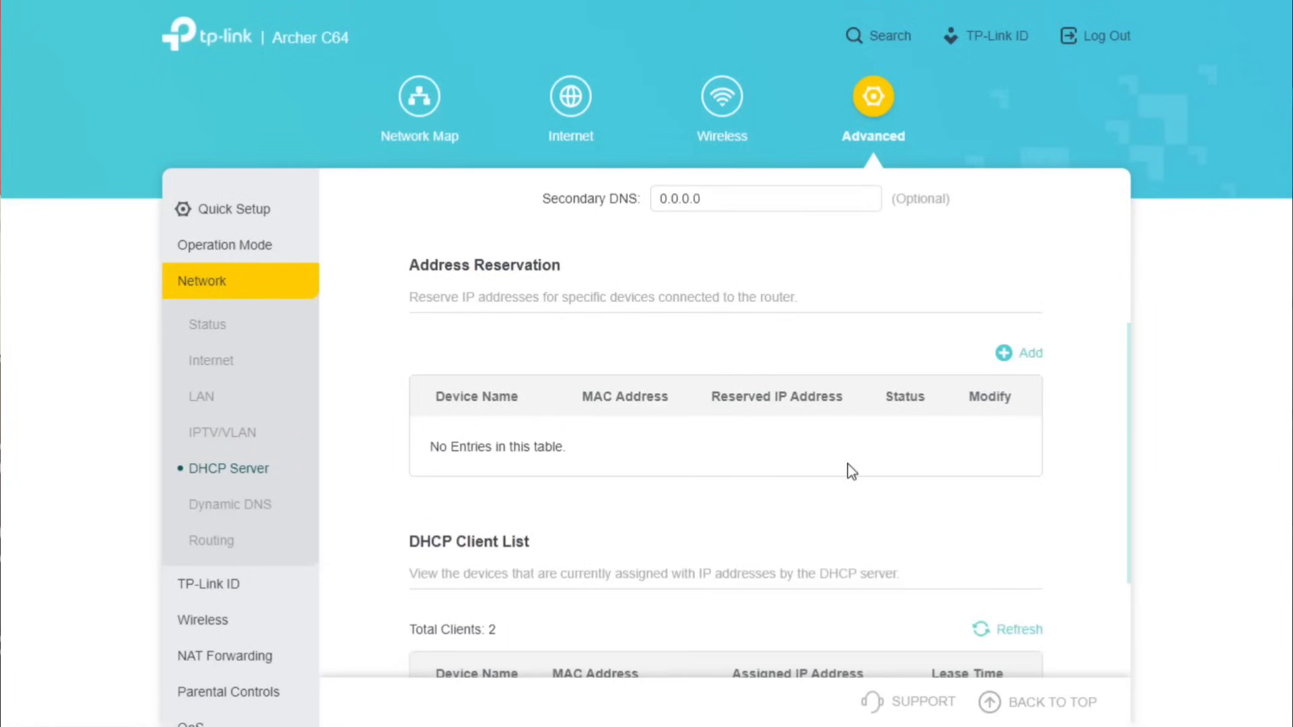
scroll(851, 472, down, 3)
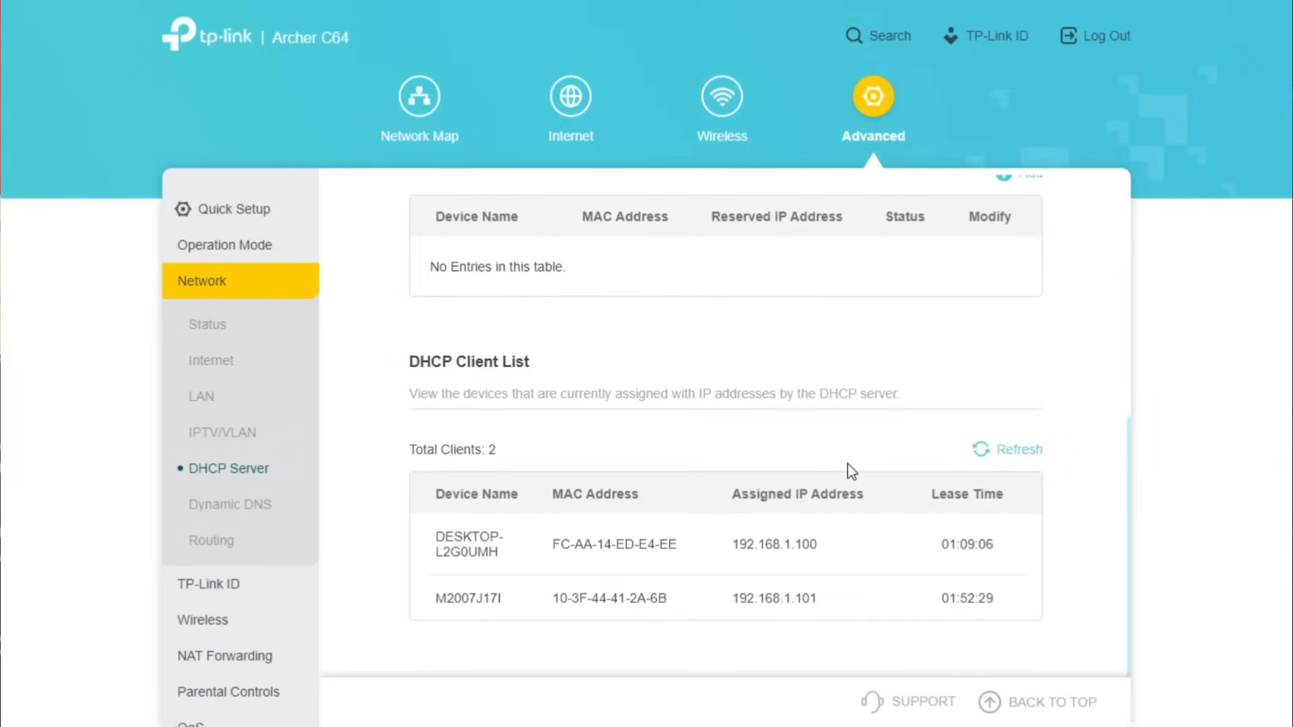
Examine the Dynamic DNS page, the 2.4GHz and 5GHz wireless settings, and the guest network options
click(229, 506)
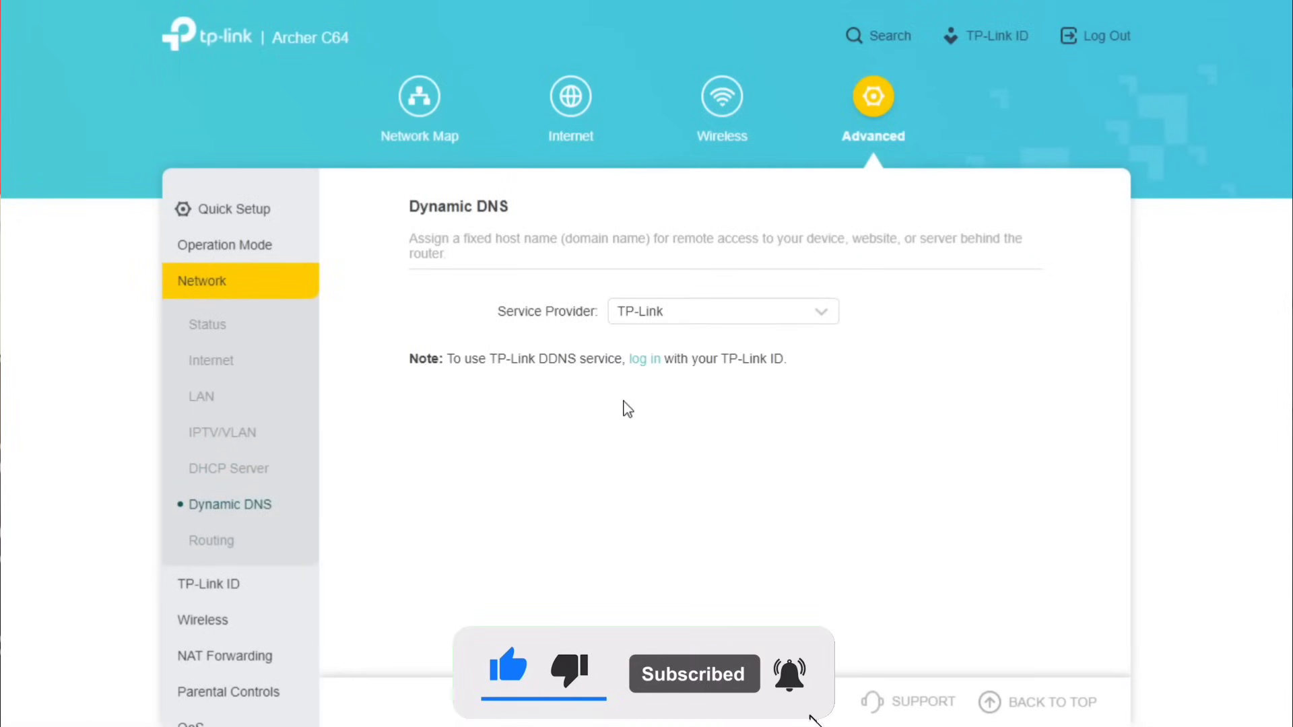
click(202, 353)
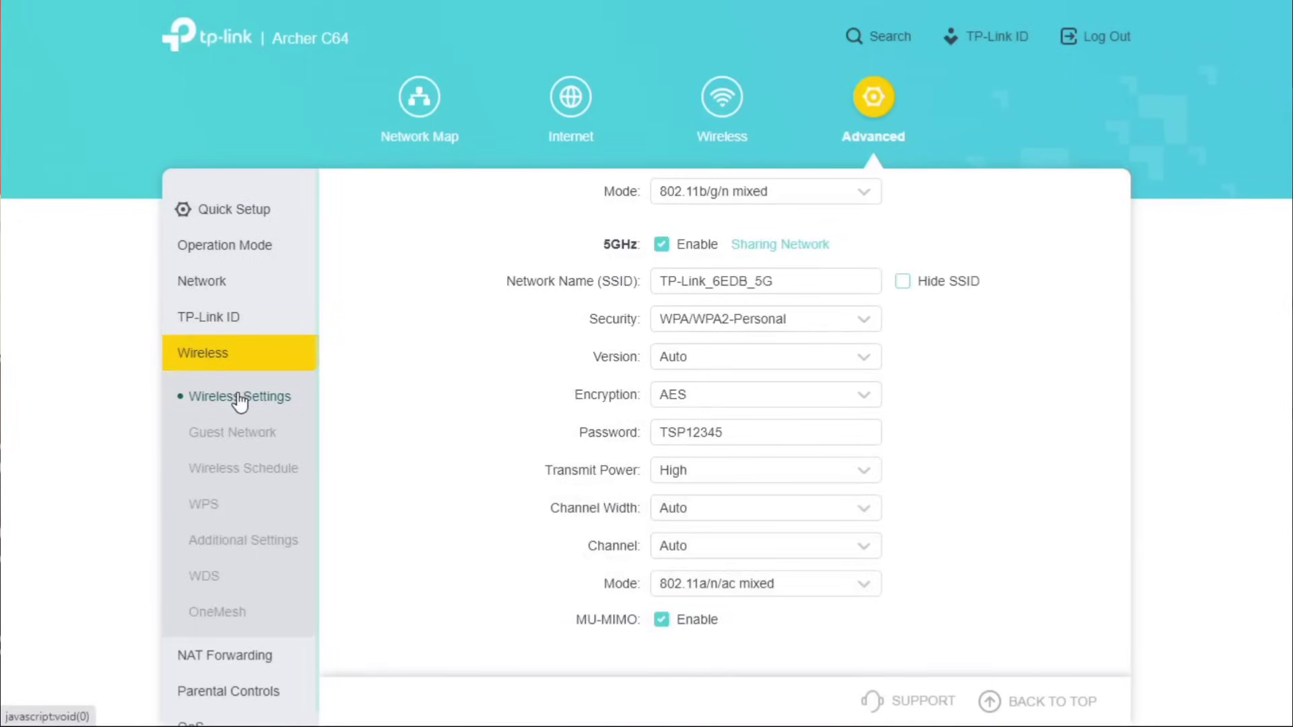
click(239, 398)
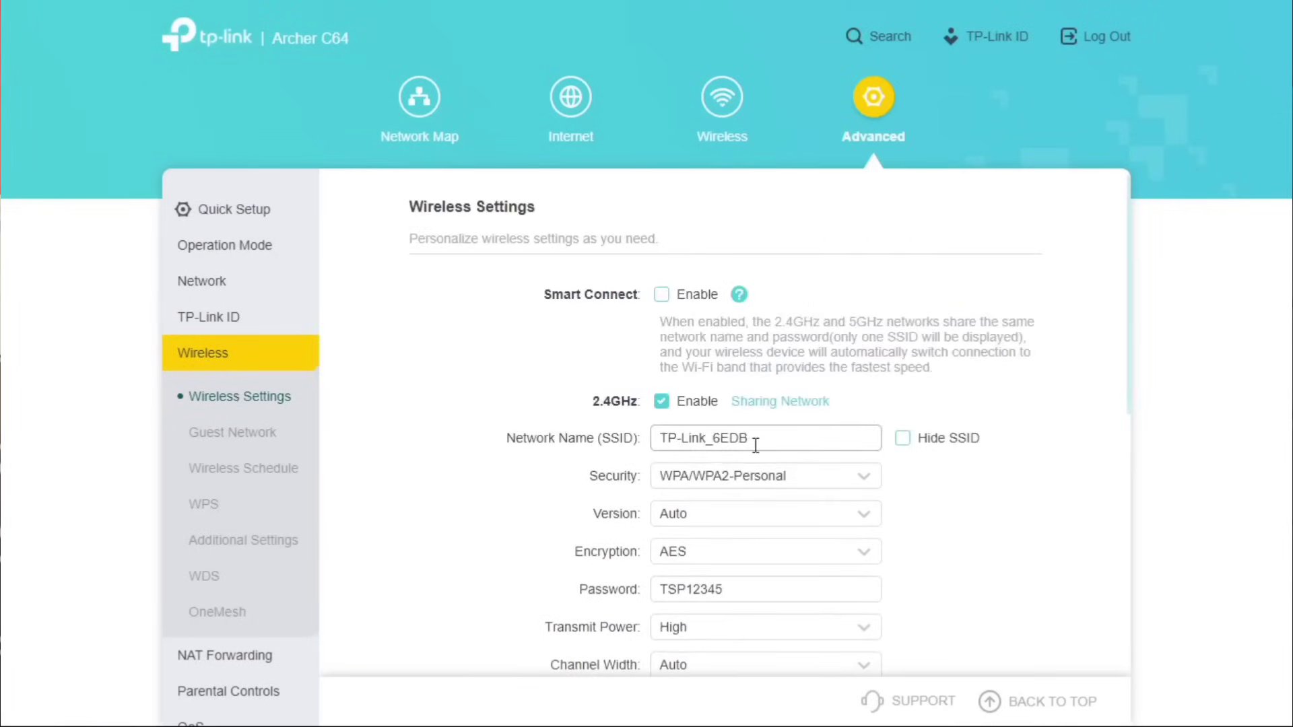
scroll(747, 447, down, 1)
scroll(755, 456, down, 5)
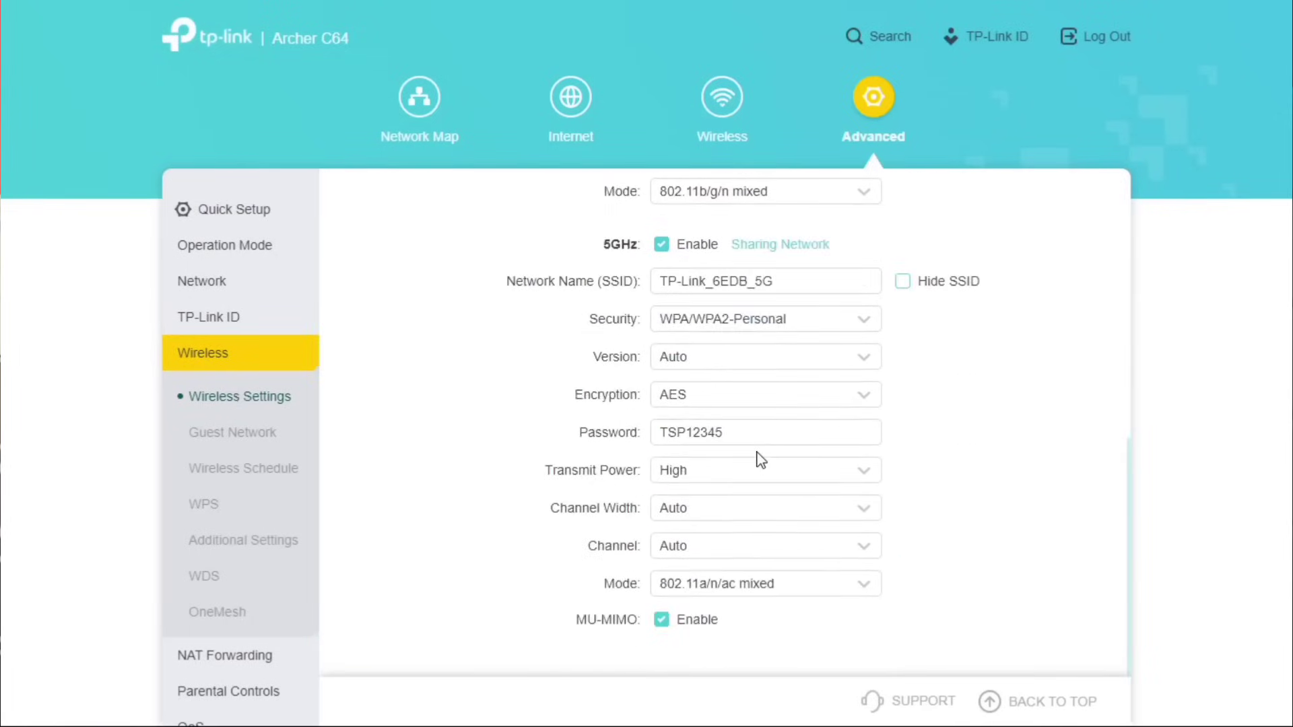
click(231, 438)
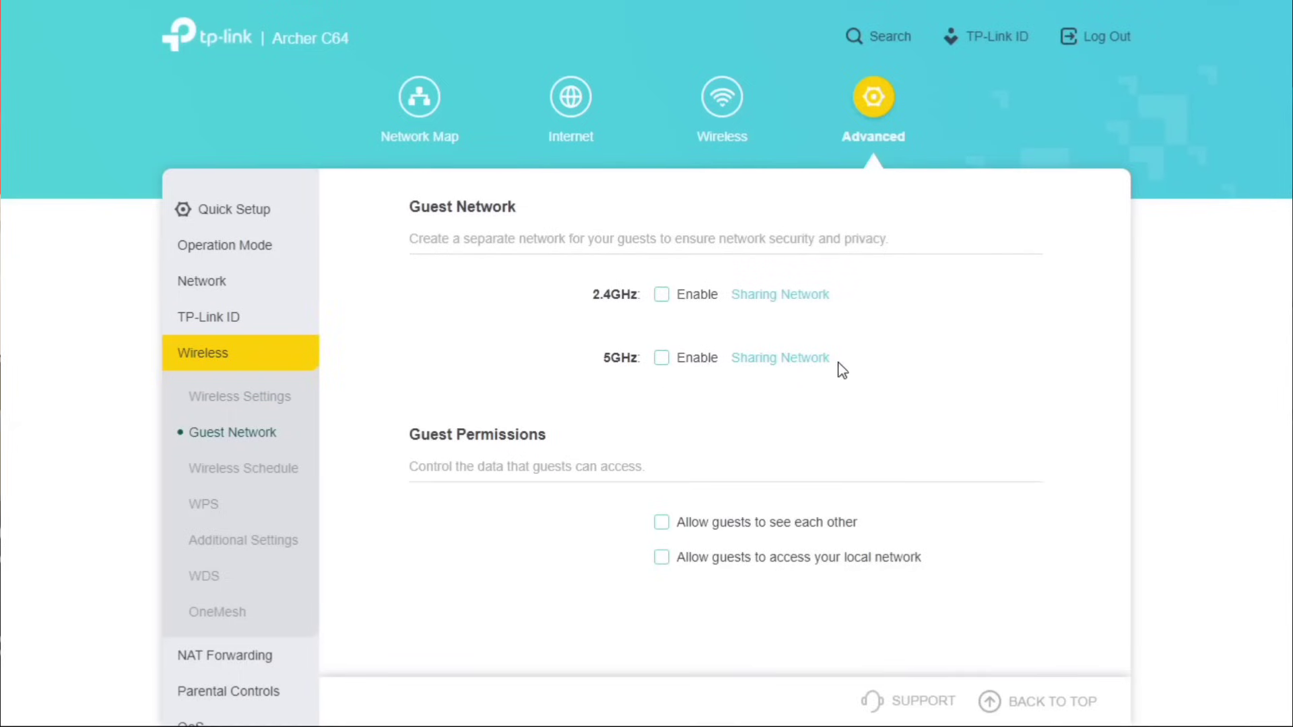
Try enabling the wireless schedule and opening the form for a new wireless off time, and dismiss the form
click(244, 476)
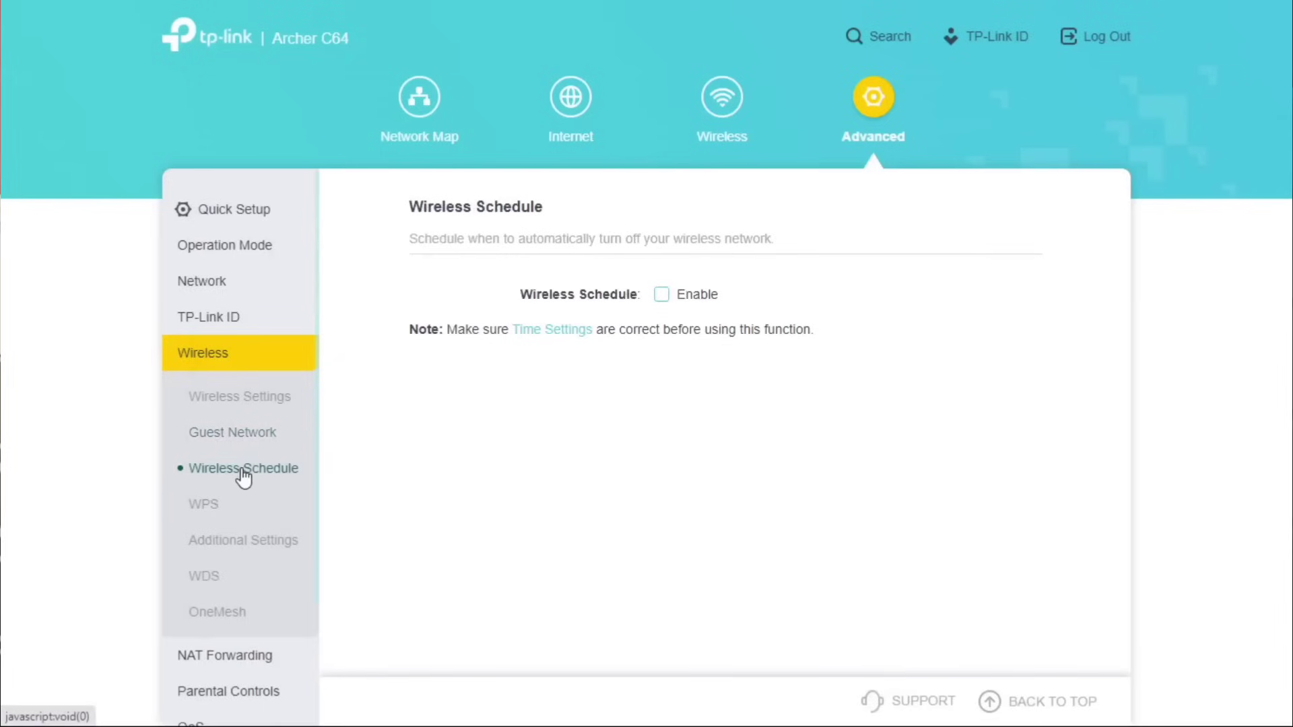
click(661, 294)
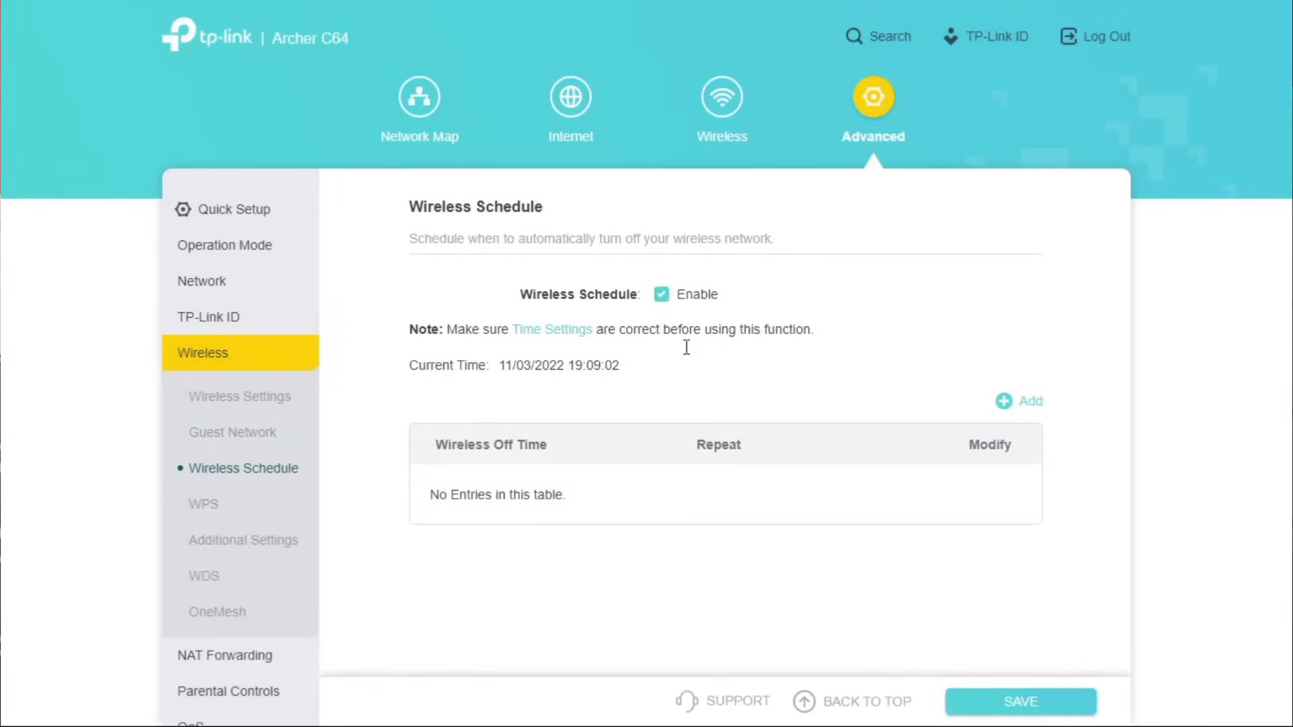
click(1008, 402)
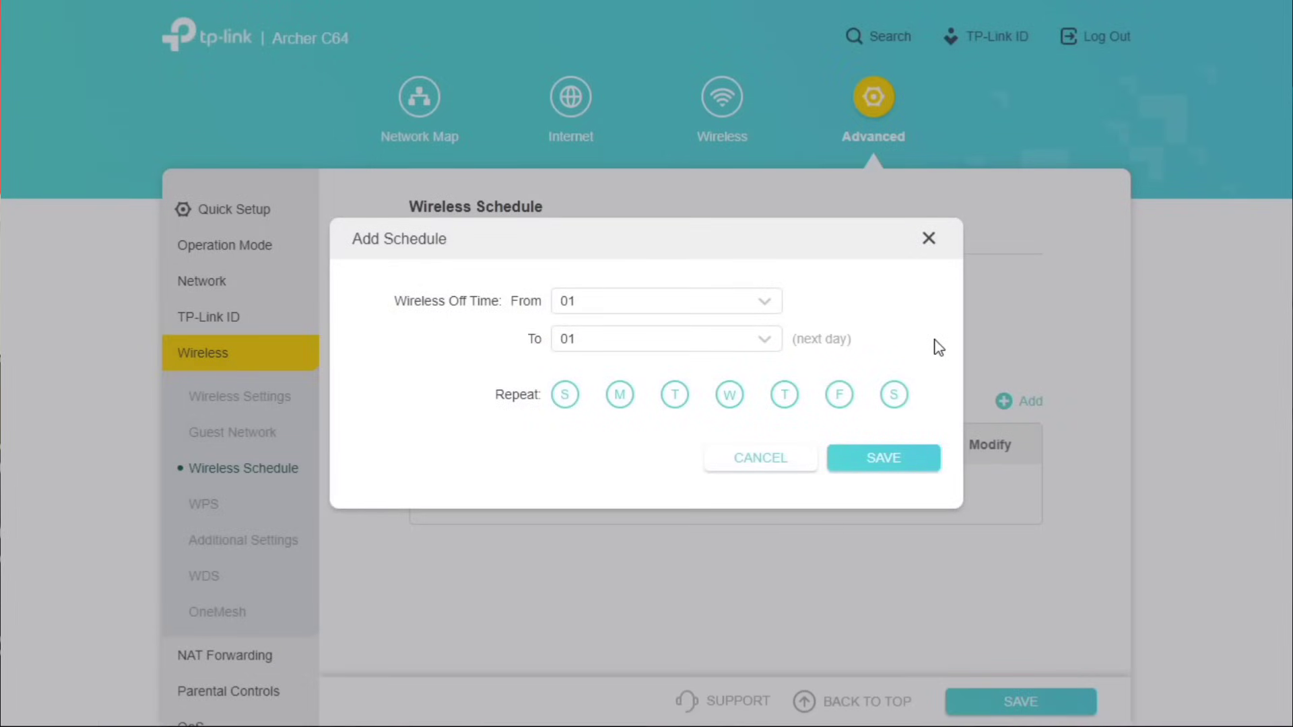
key(Escape)
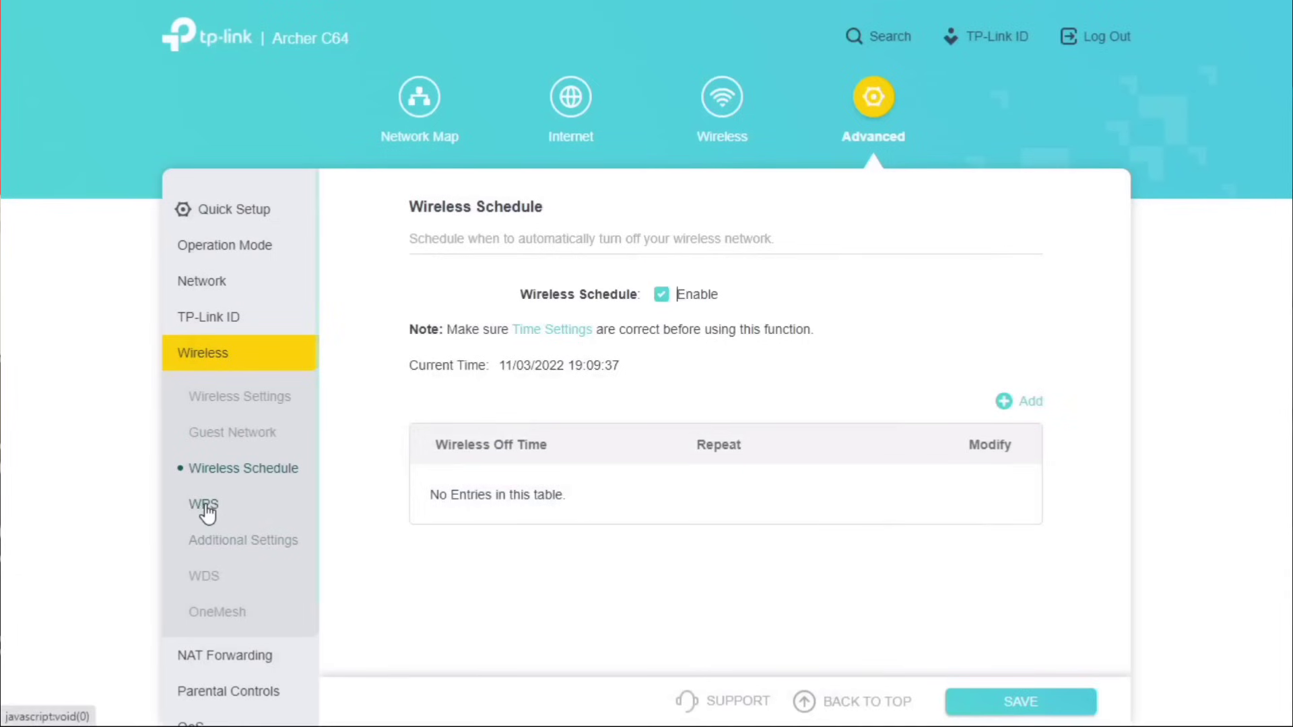
Review the WPS connection methods and turn WPS off
click(206, 506)
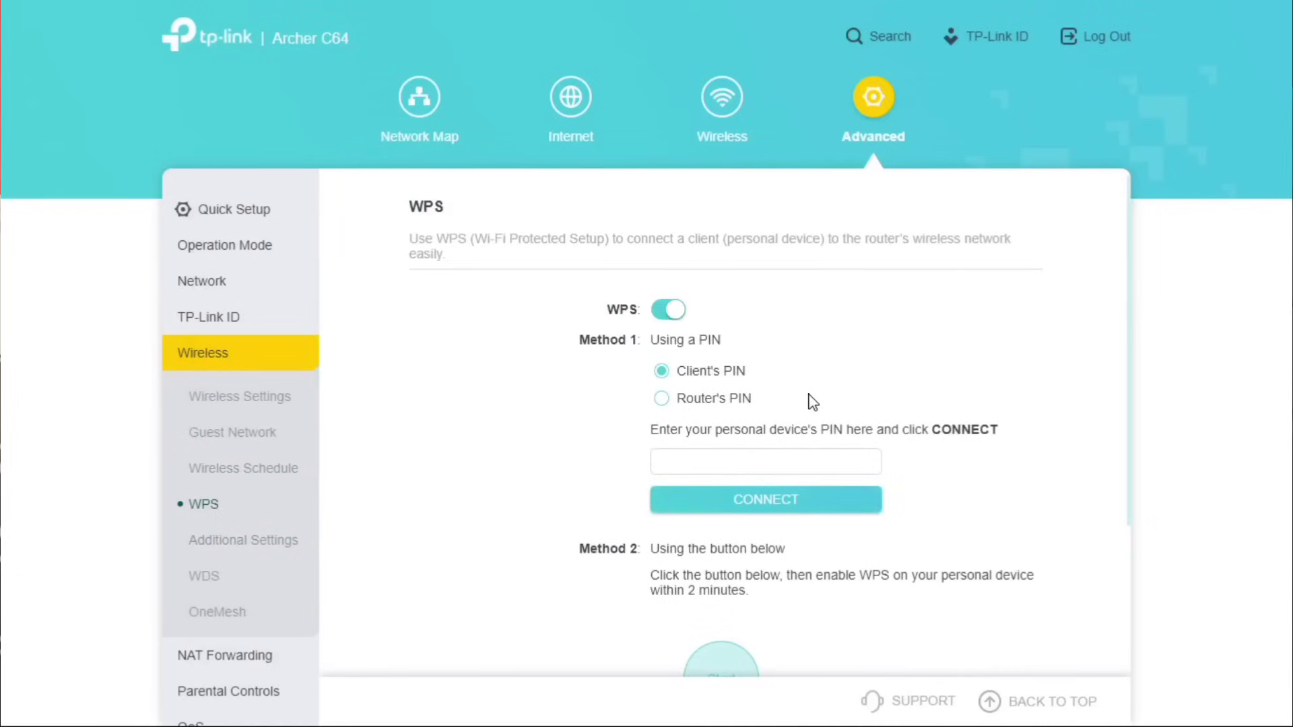
scroll(813, 402, down, 3)
scroll(815, 407, up, 3)
click(665, 310)
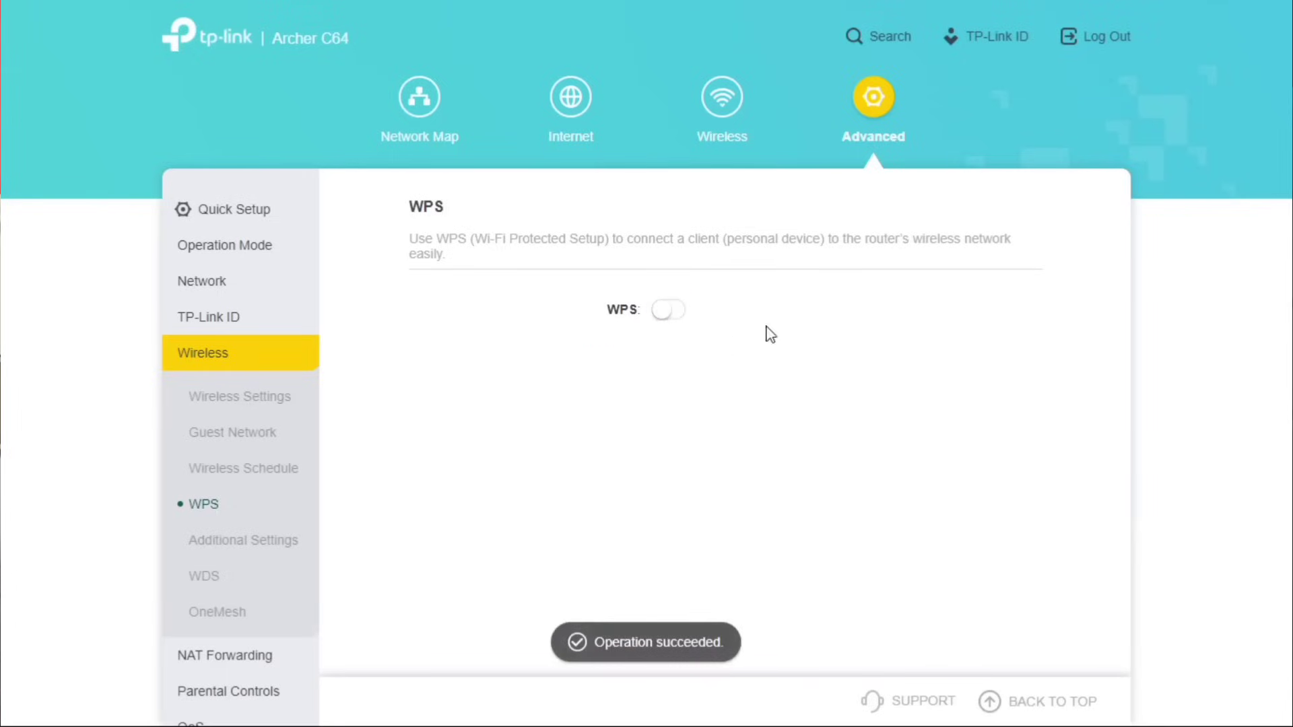
Enable Airtime Fairness in the additional wireless settings and save the change
click(251, 542)
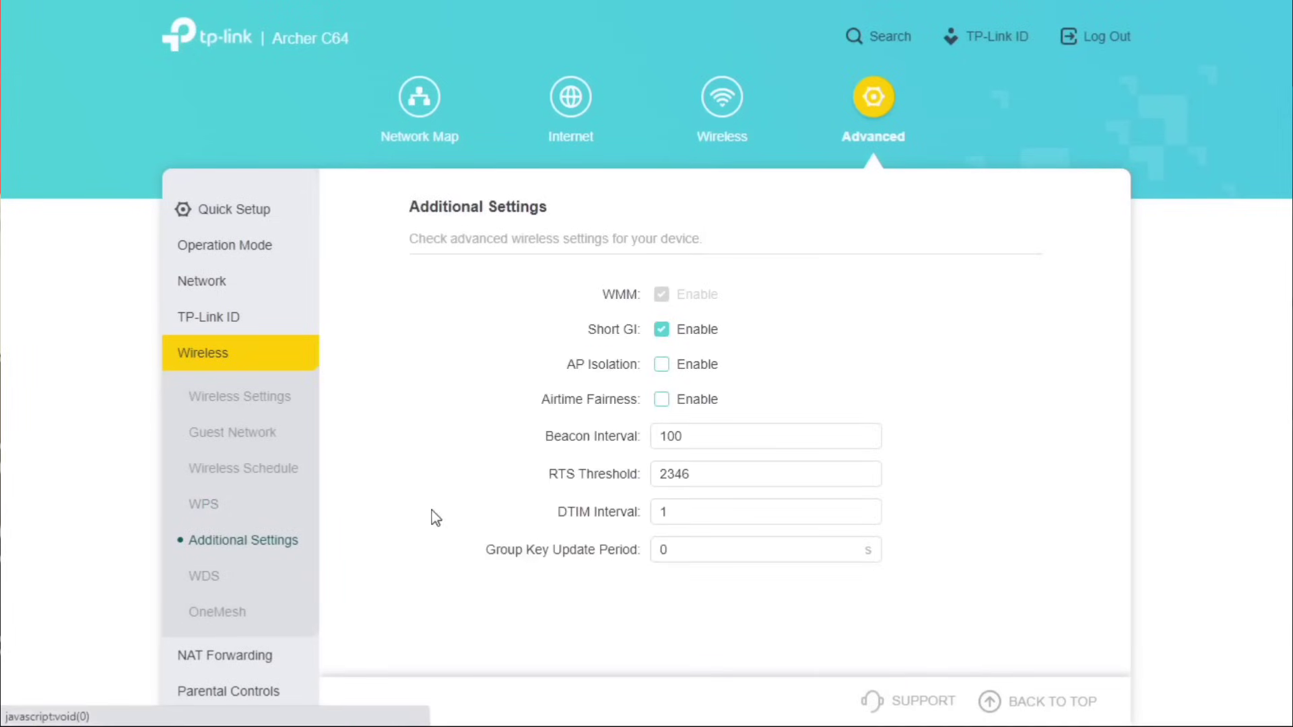
click(662, 400)
click(1014, 702)
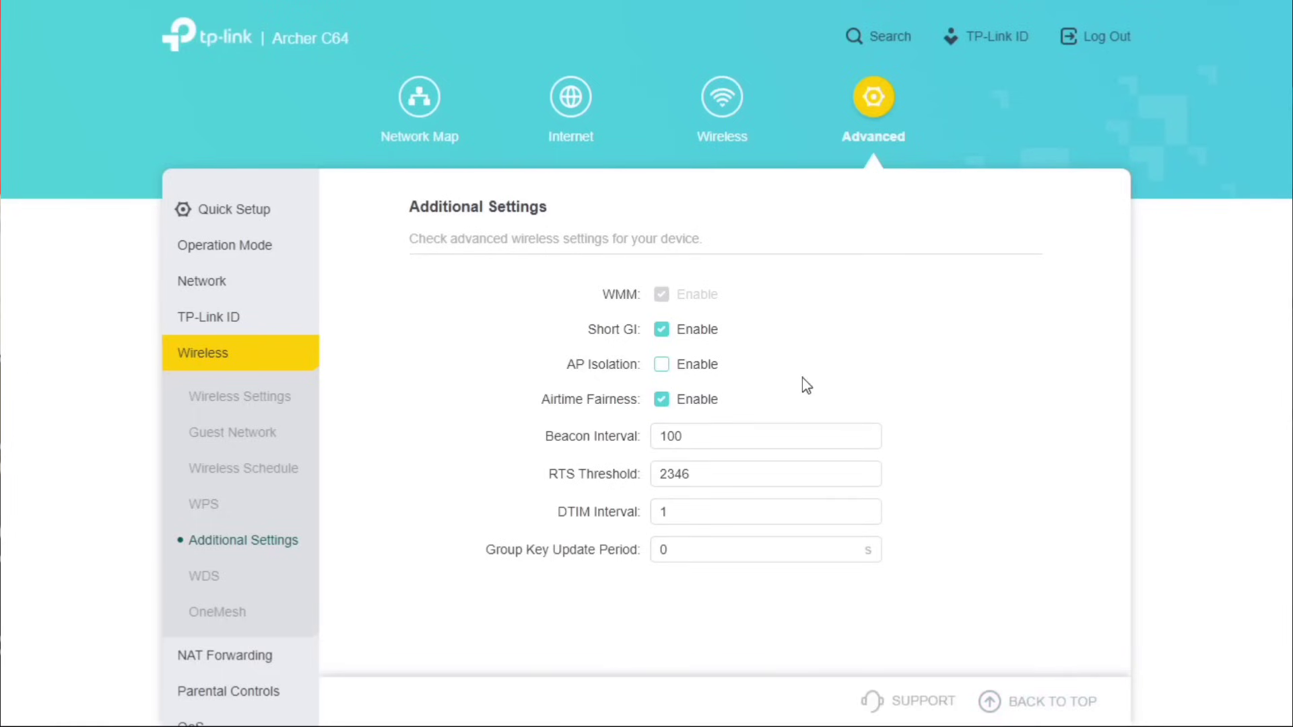
Examine the WDS and OneMesh pages and the NAT forwarding pages for port forwarding, port triggering, UPnP and DMZ
click(210, 579)
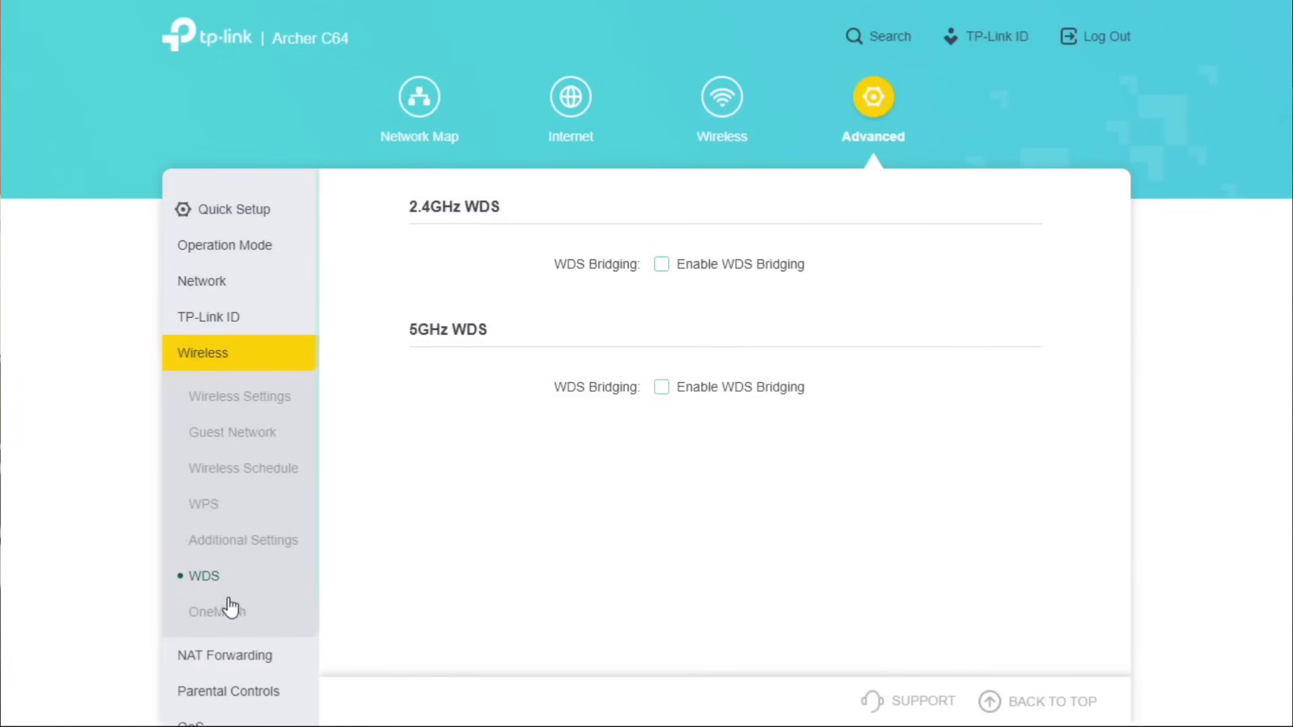
click(217, 612)
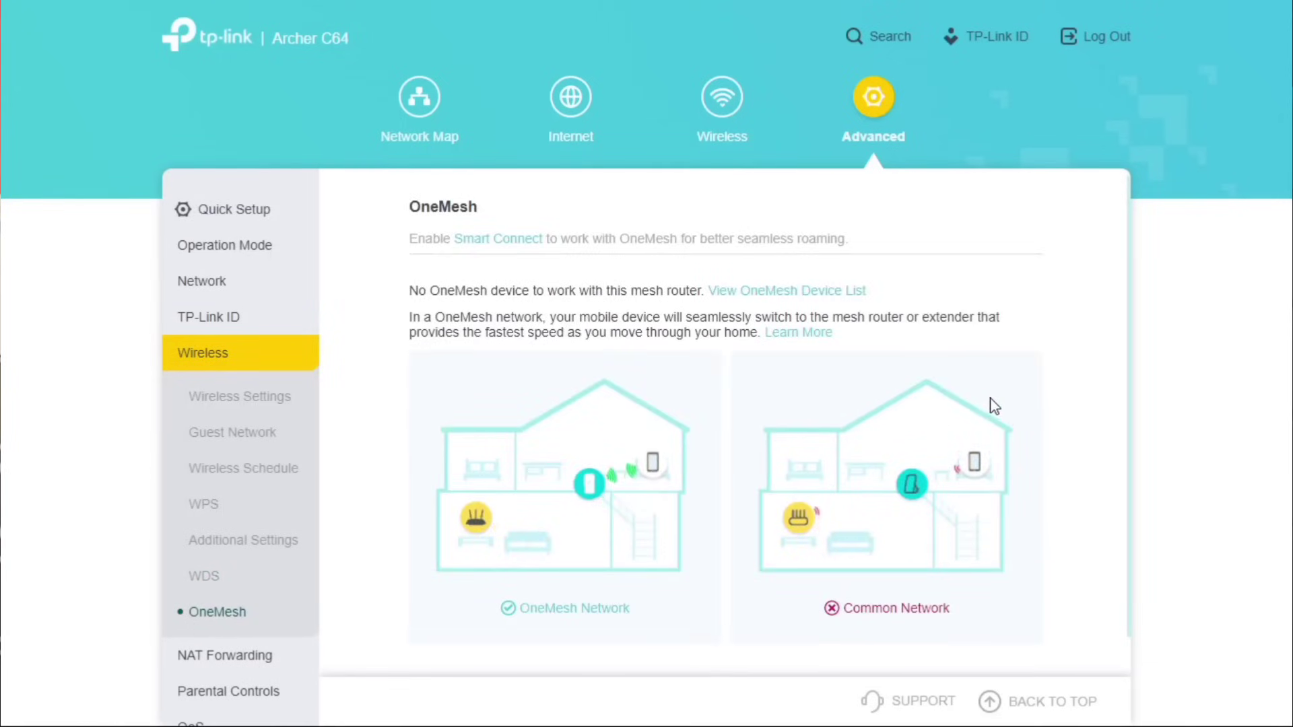
click(225, 655)
click(237, 393)
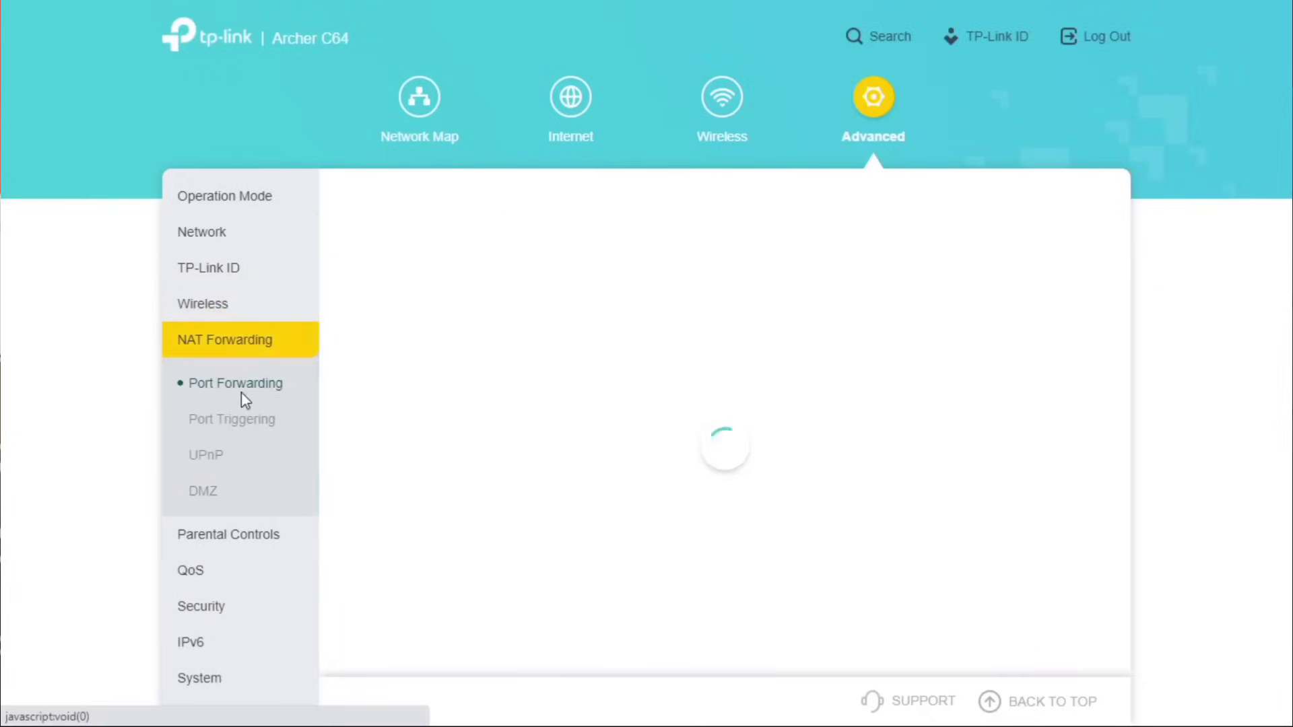
click(233, 428)
click(210, 461)
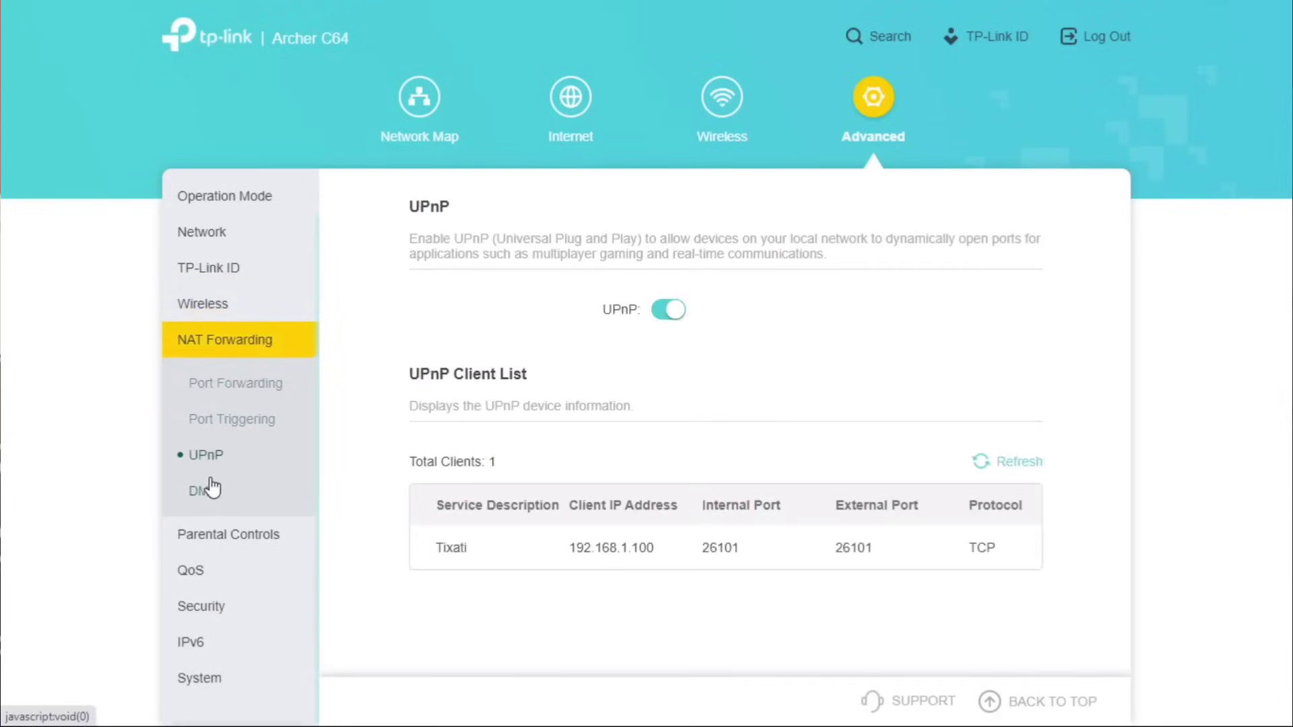
click(208, 491)
Start a parental control profile with the person's name and add the devices M2007J17I and DESKTOP-L2G0UMH to it
click(260, 537)
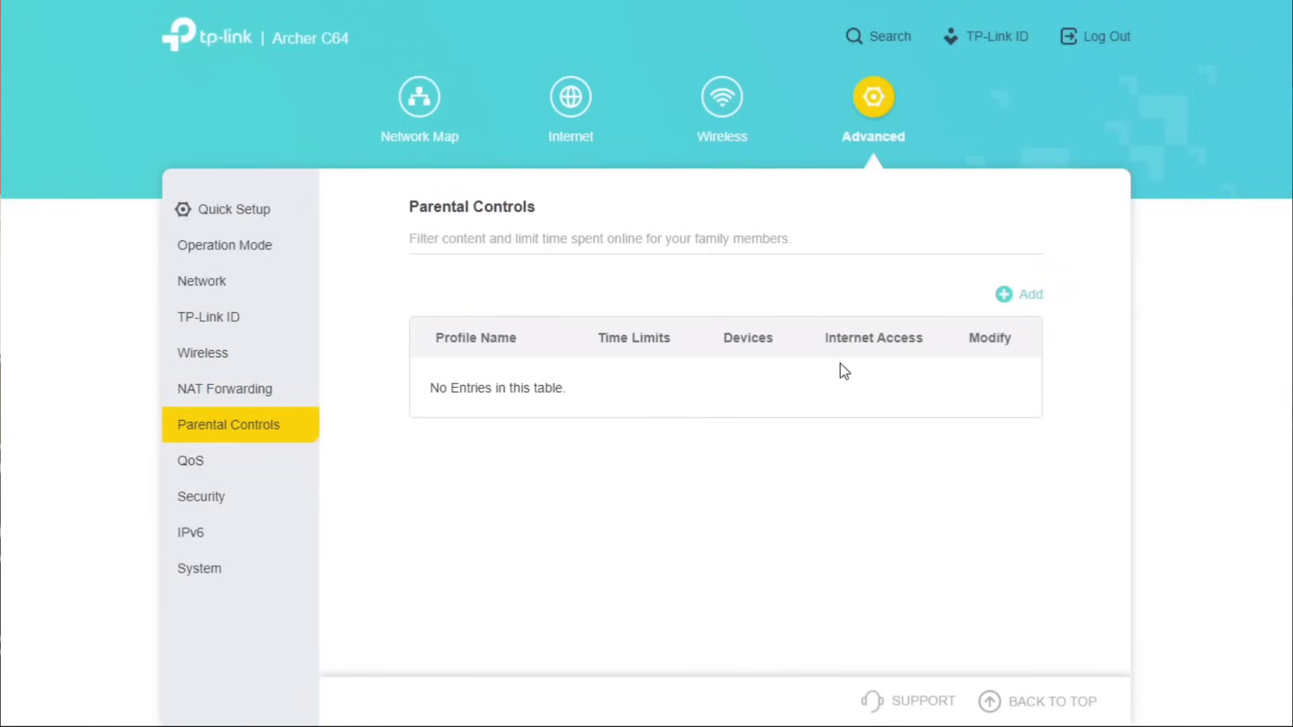
click(1003, 296)
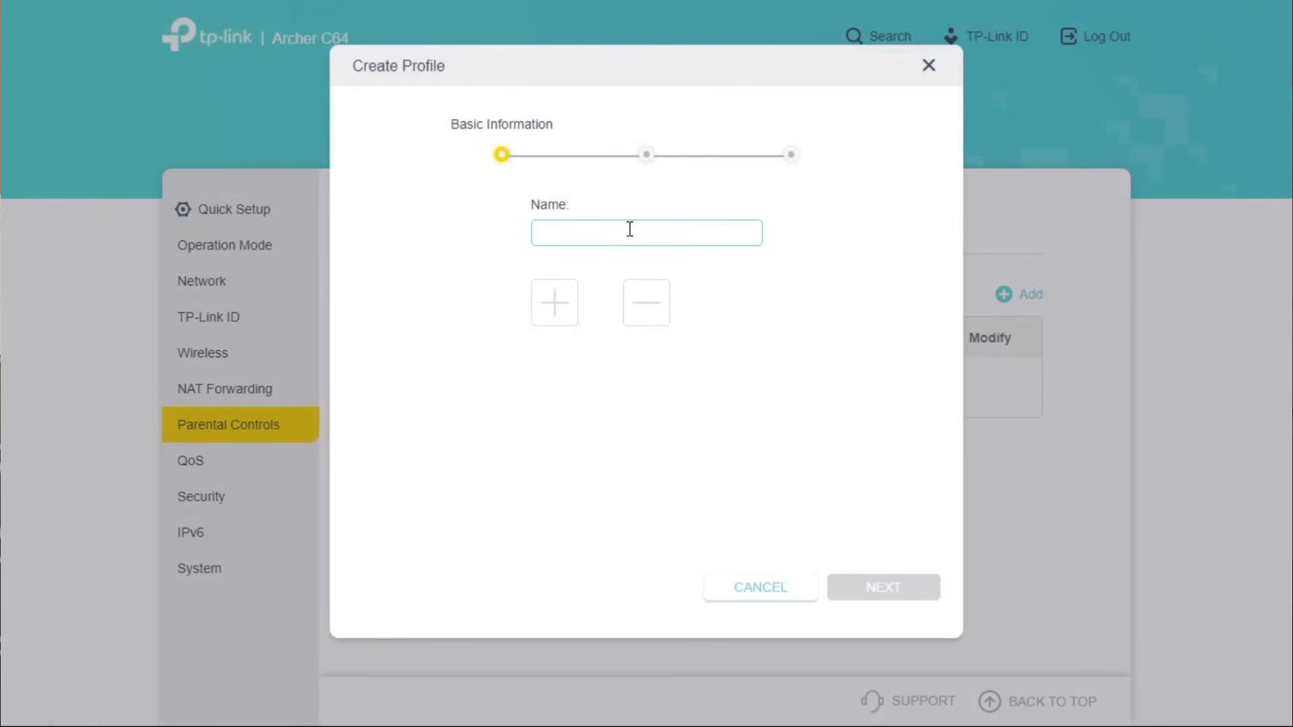
text(MAZHAR)
click(554, 305)
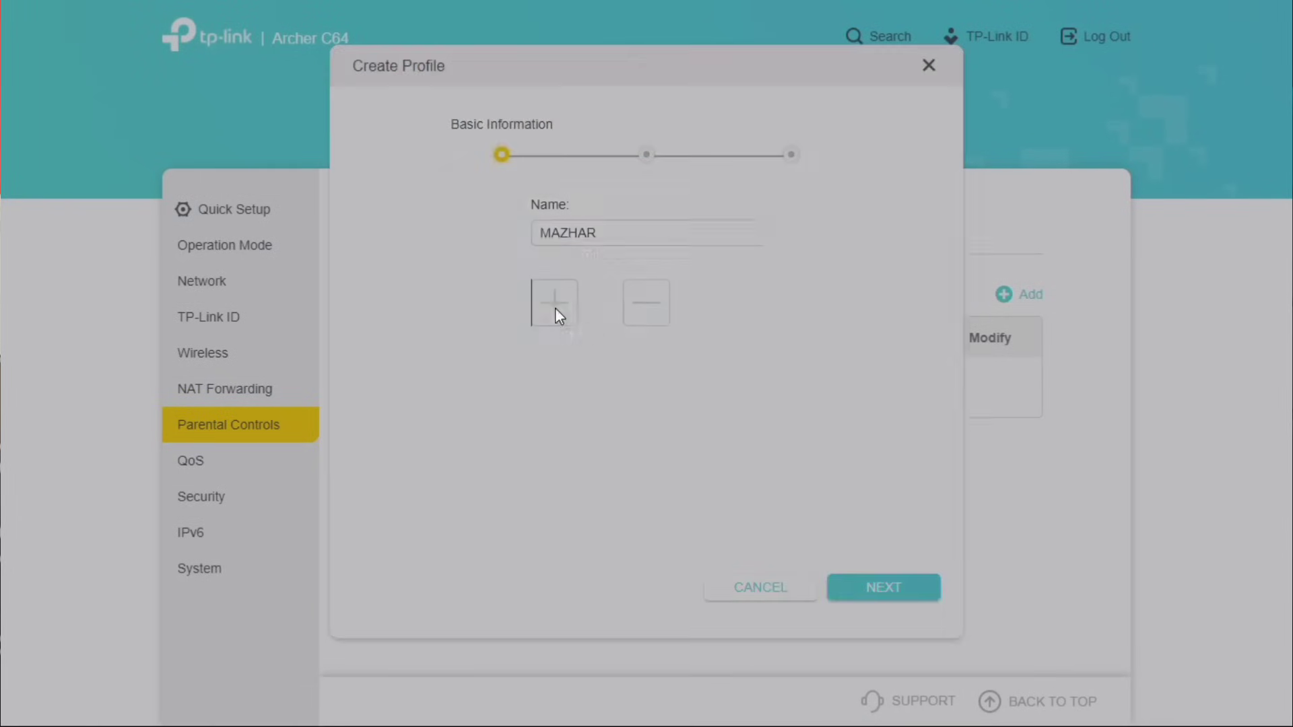
click(387, 444)
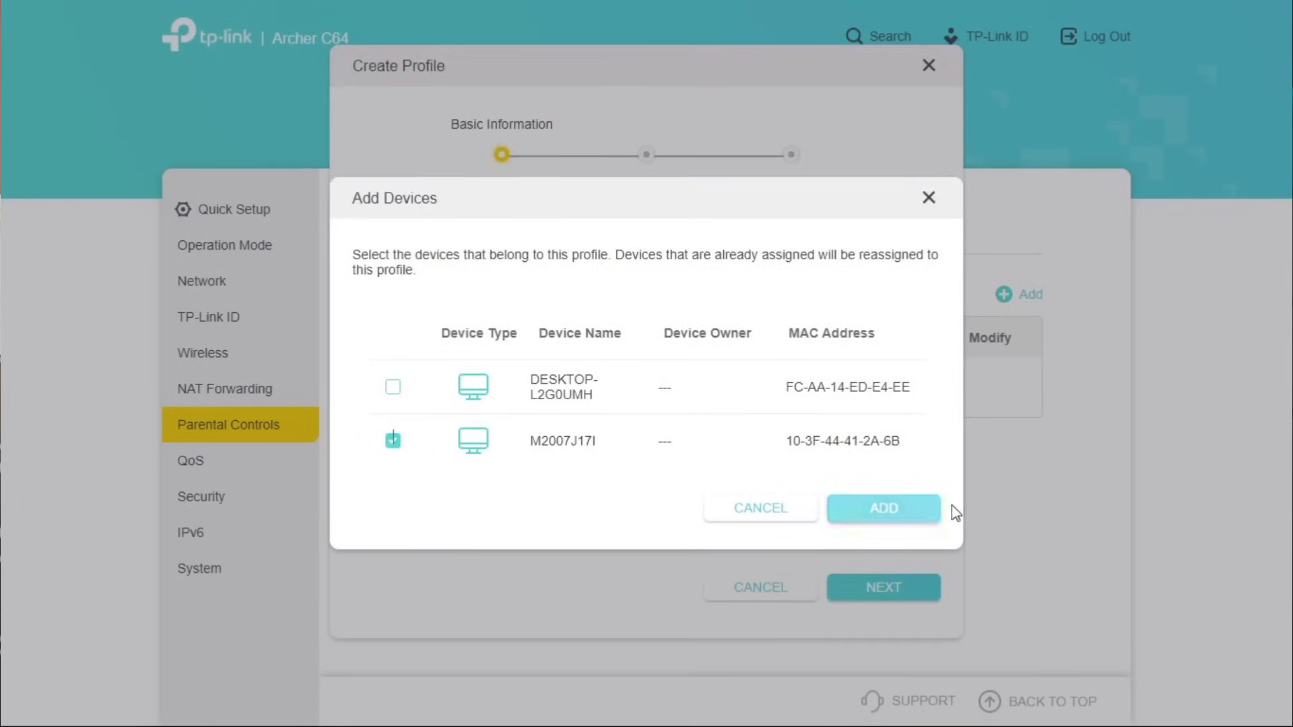
click(890, 512)
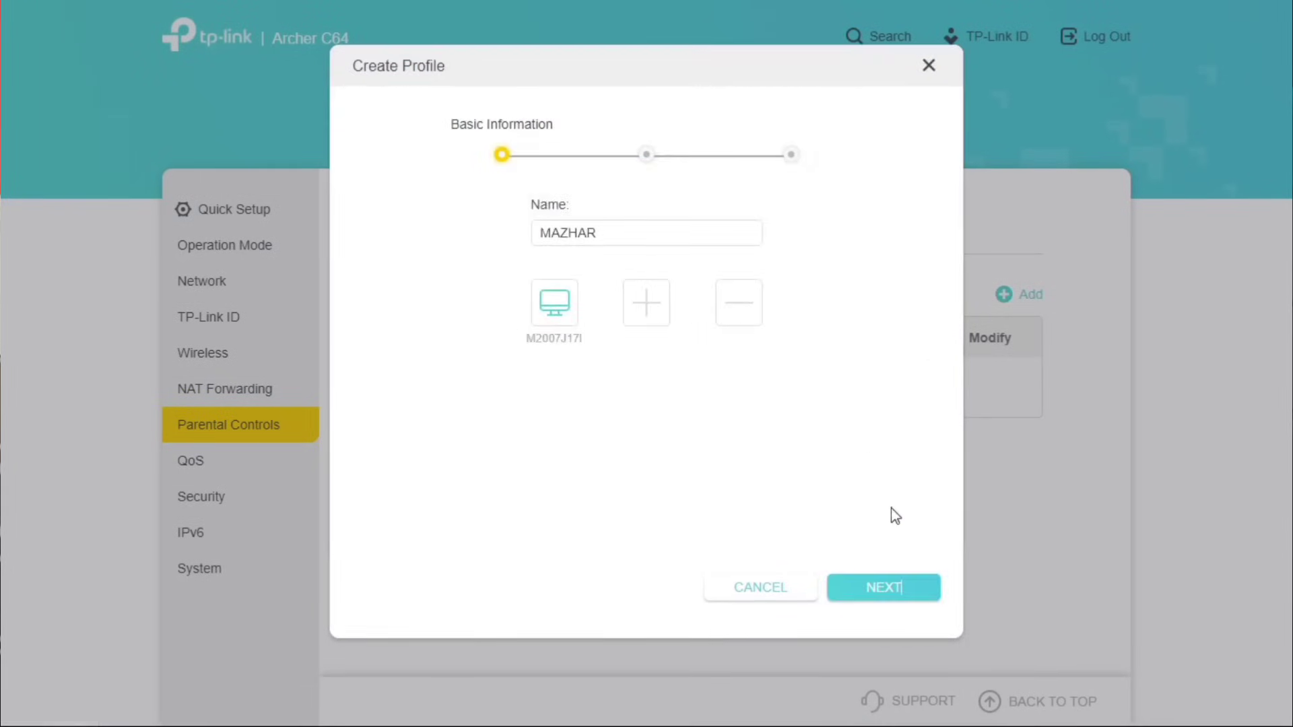
click(643, 310)
click(393, 388)
click(853, 509)
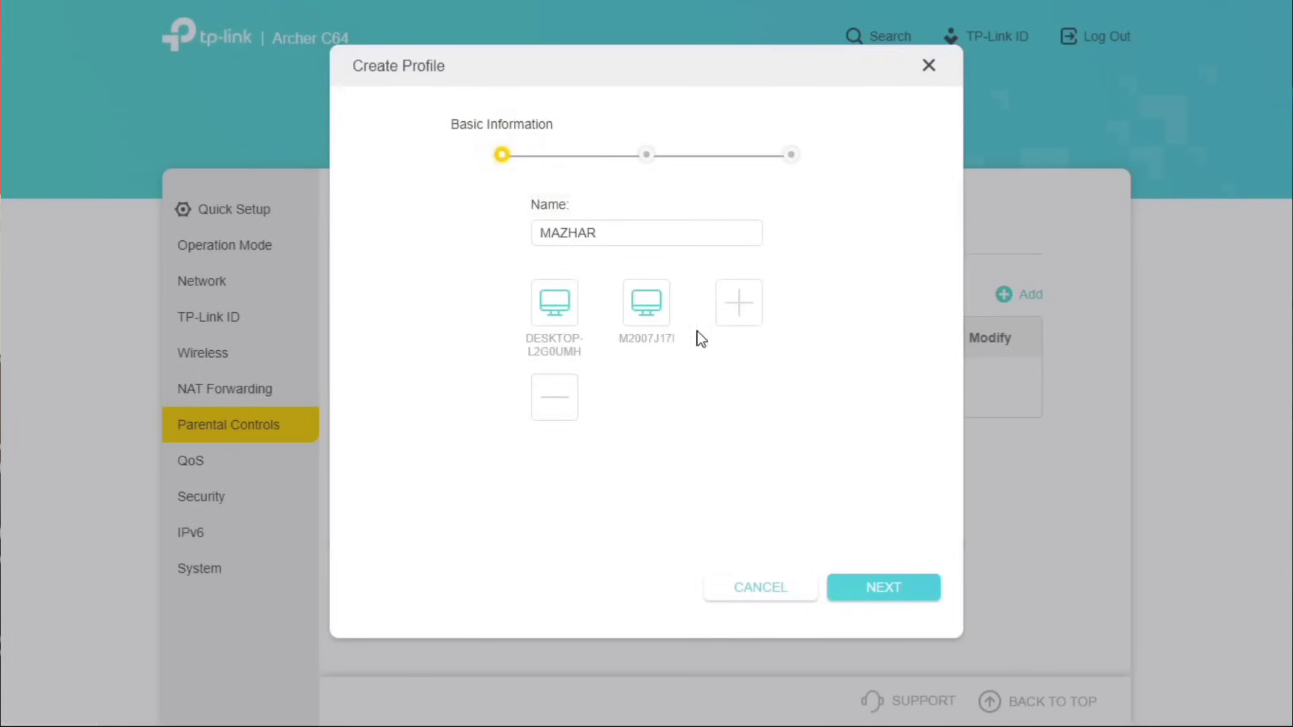
Add the keywords FACEBOOK and INSTA to the parental control profile's blocked content
click(903, 597)
click(531, 291)
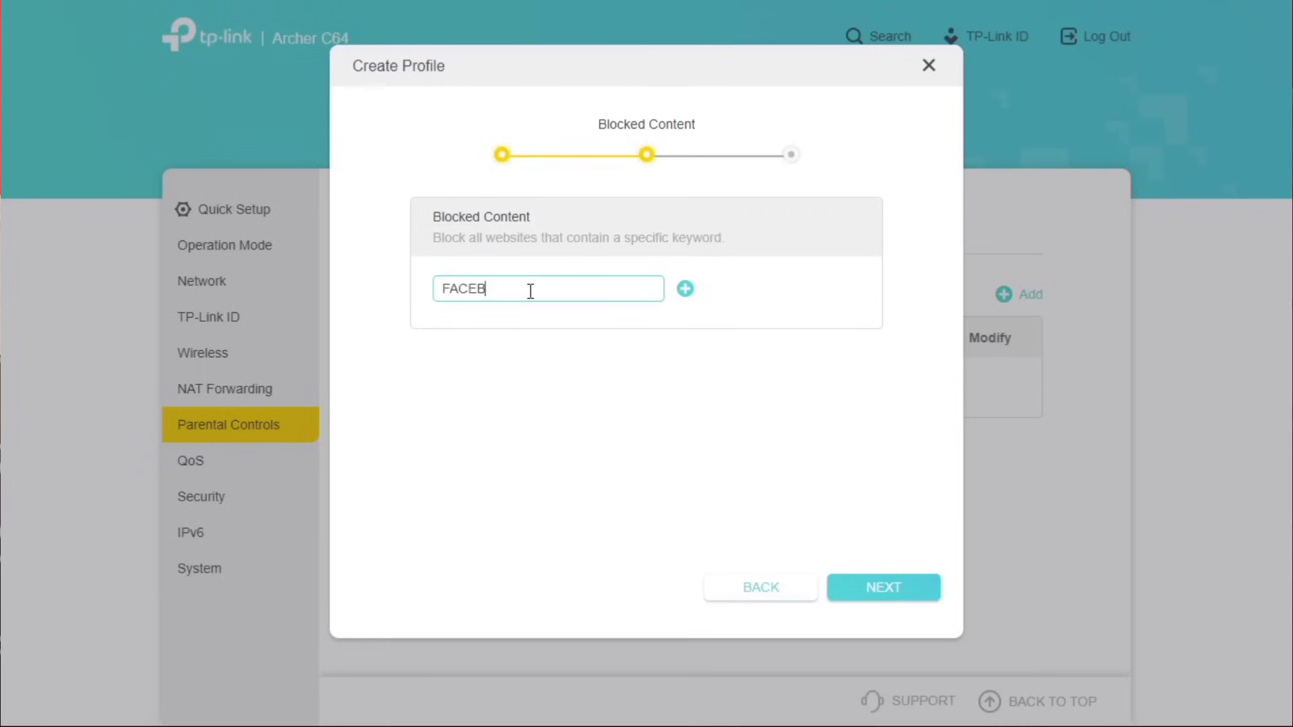
text(FACEBOOK)
click(685, 289)
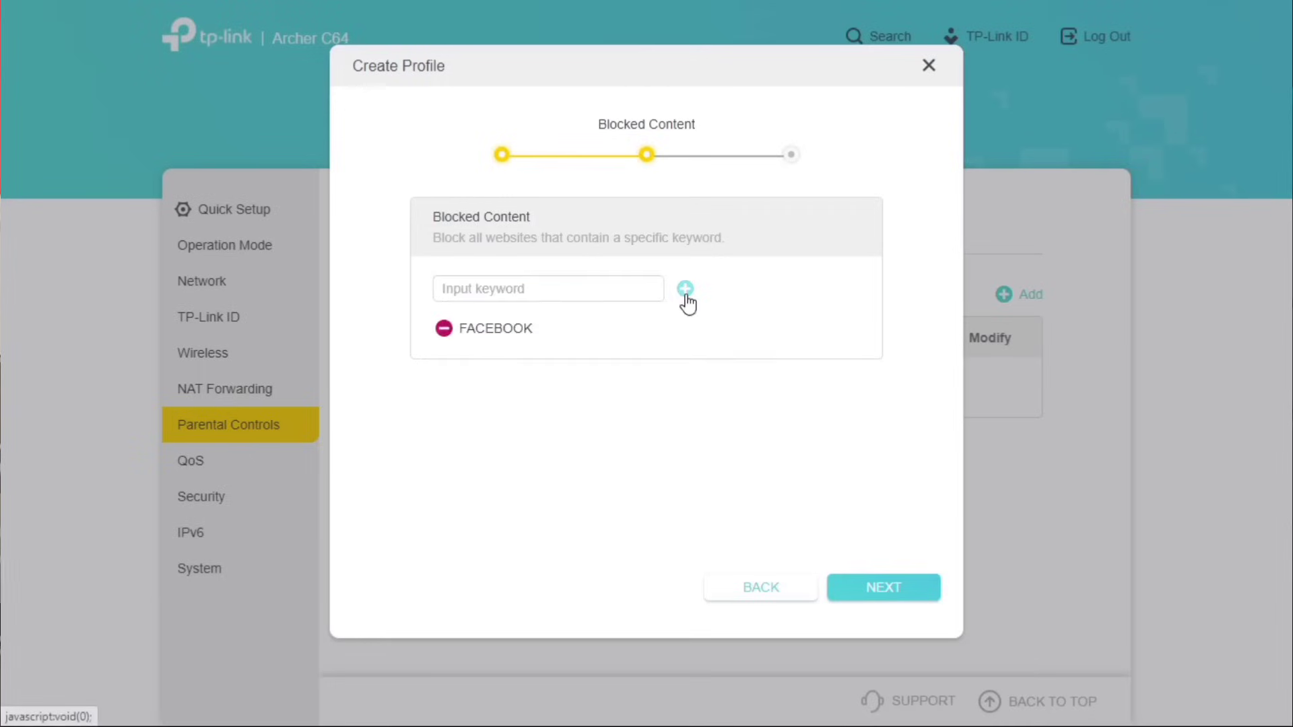
click(516, 286)
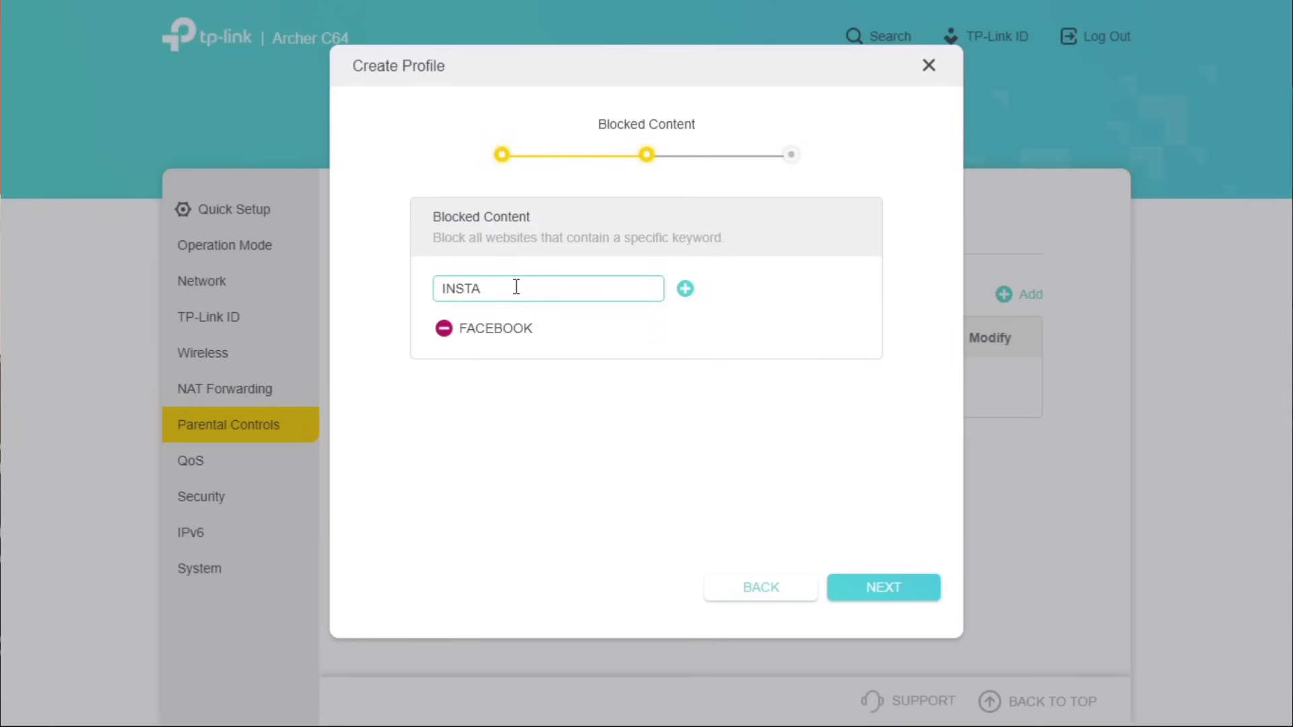
click(684, 288)
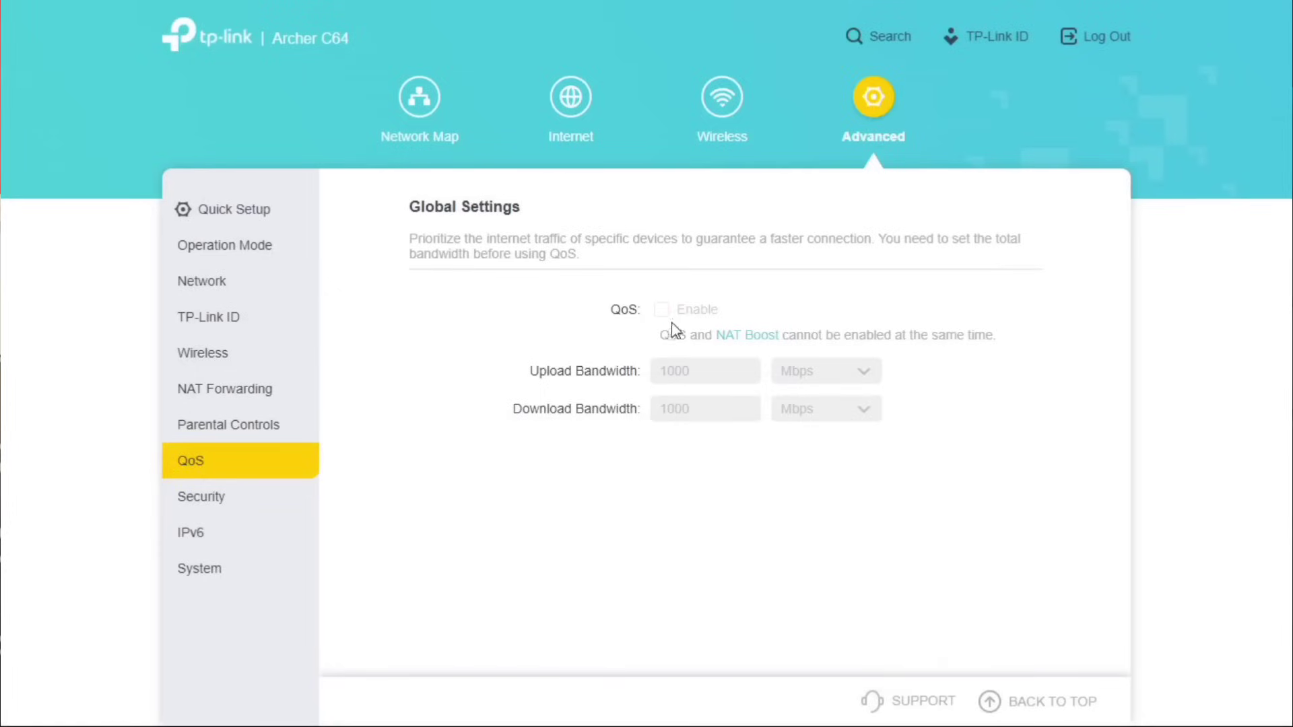
Follow the NAT Boost link from the QoS settings, disable NAT Boost and save the internet settings
click(739, 346)
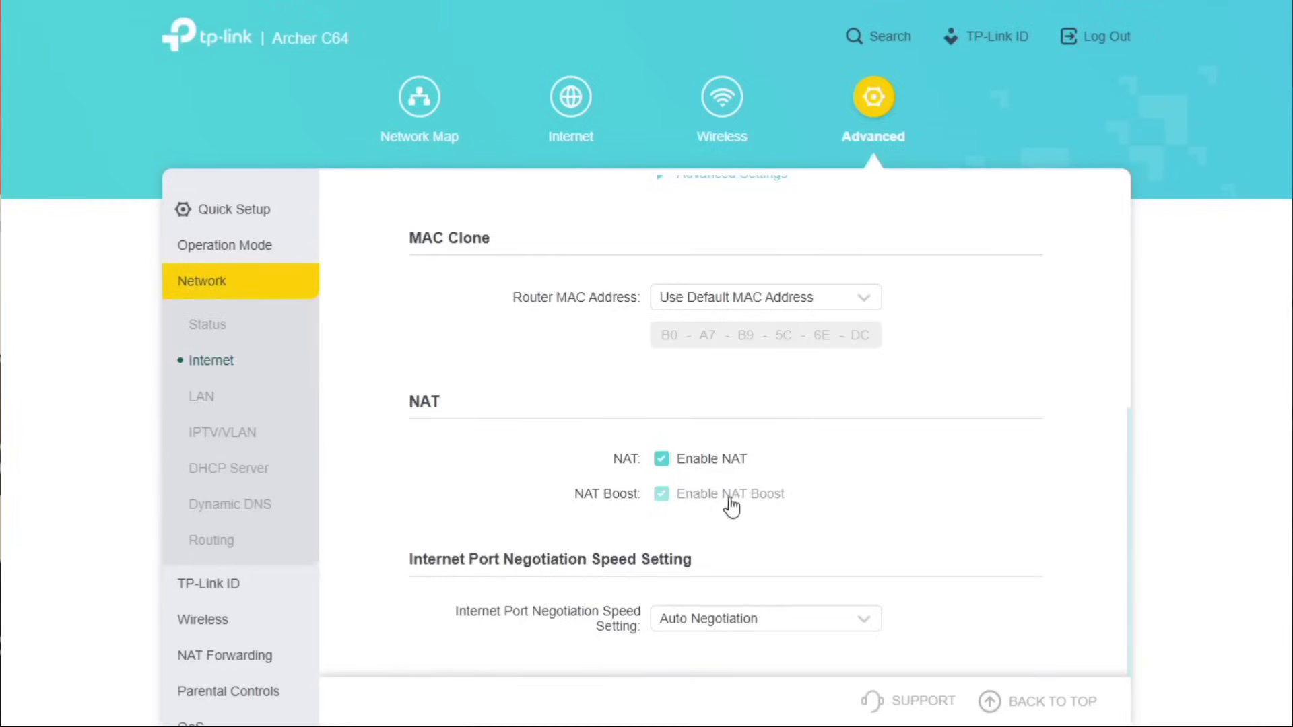
click(662, 495)
click(980, 702)
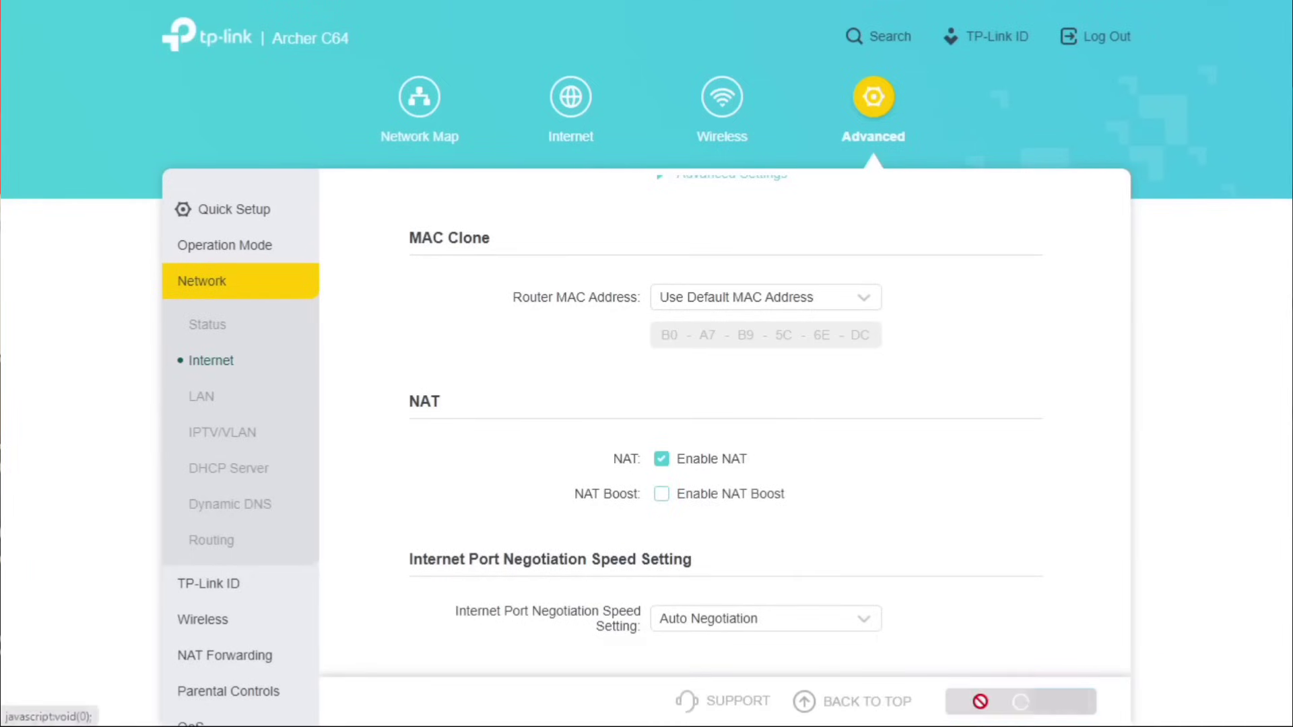
Return to the QoS settings, enable QoS and review the device priority list
scroll(592, 523, up, 3)
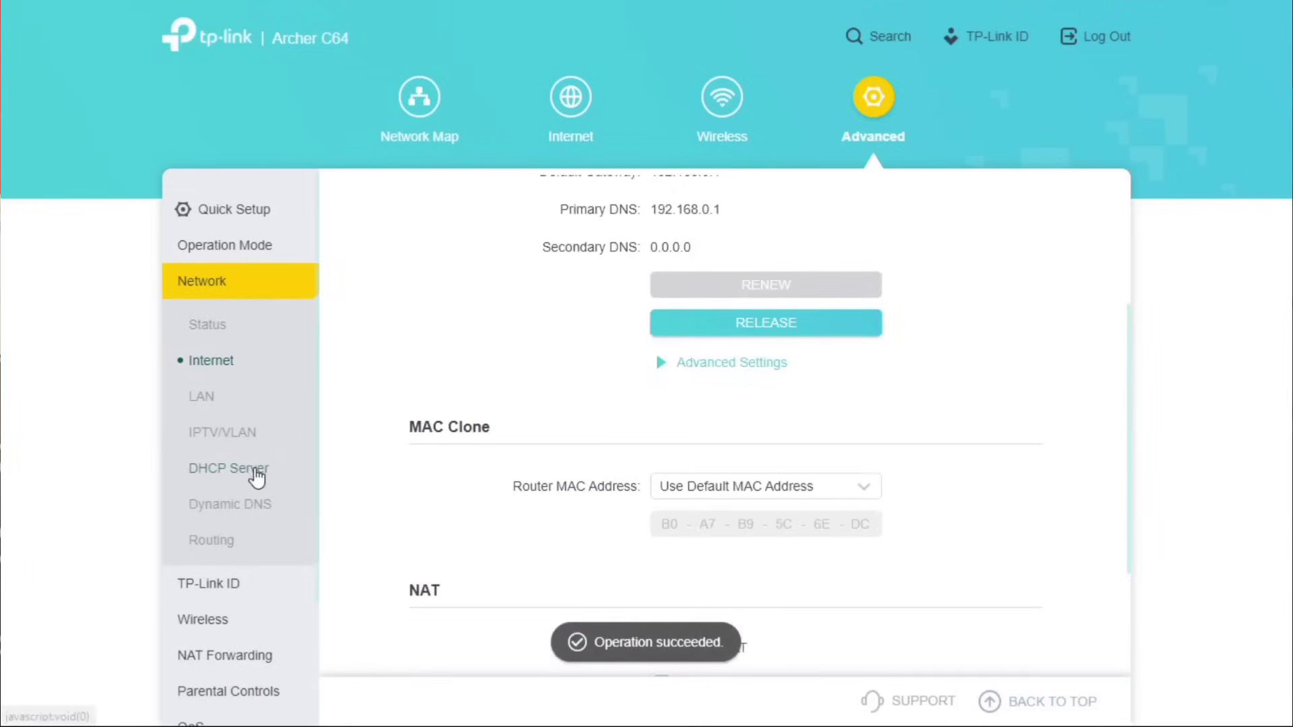
scroll(256, 476, down, 2)
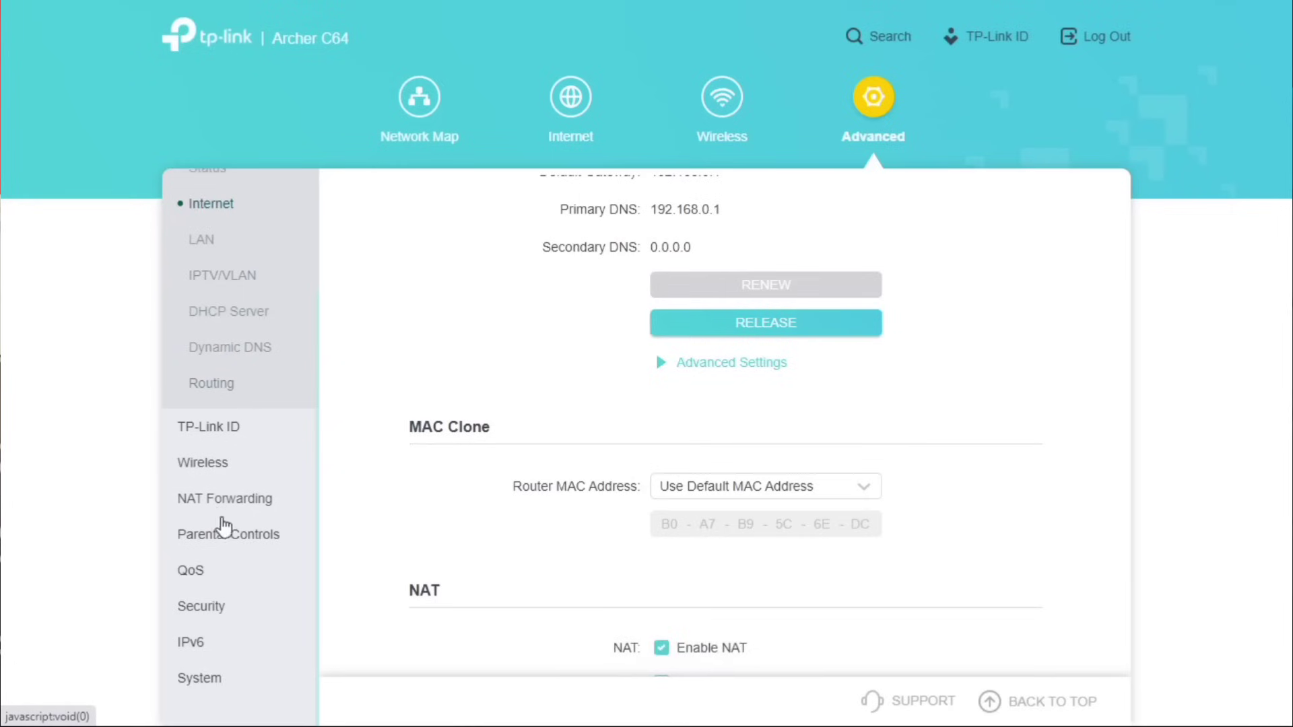
click(201, 572)
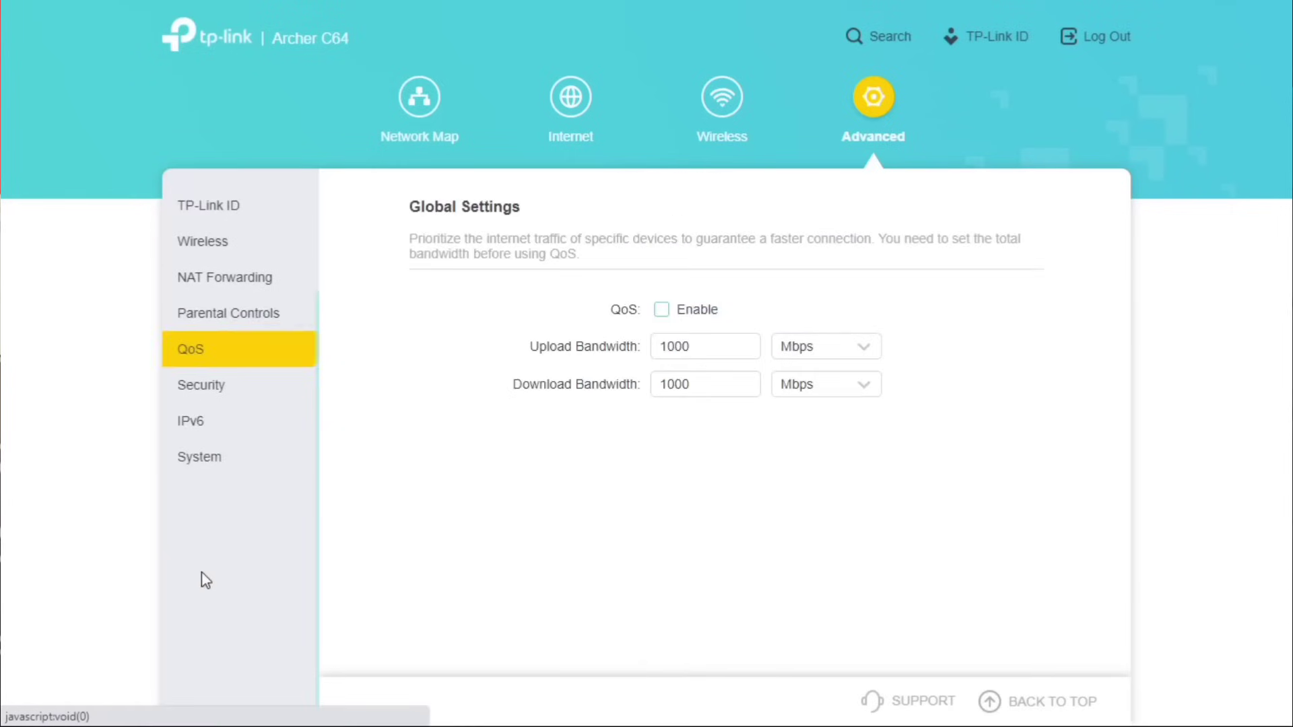
click(663, 313)
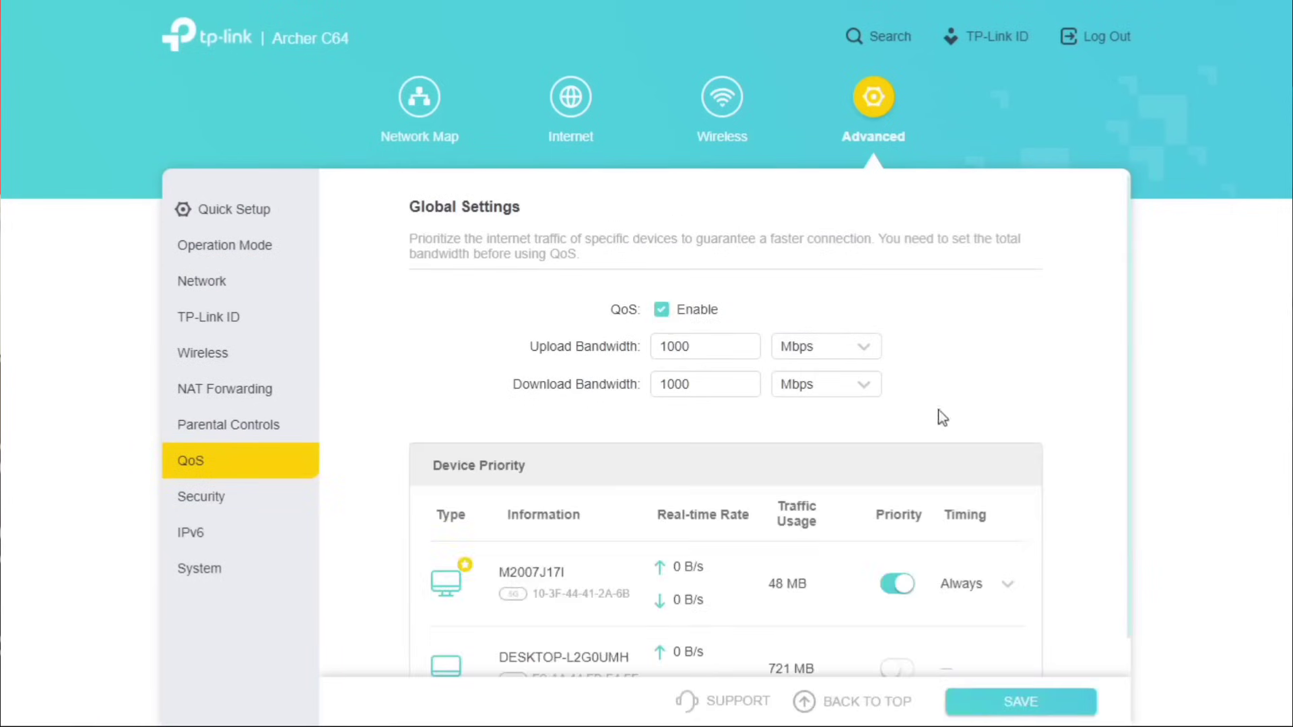
drag(1129, 379, 1129, 424)
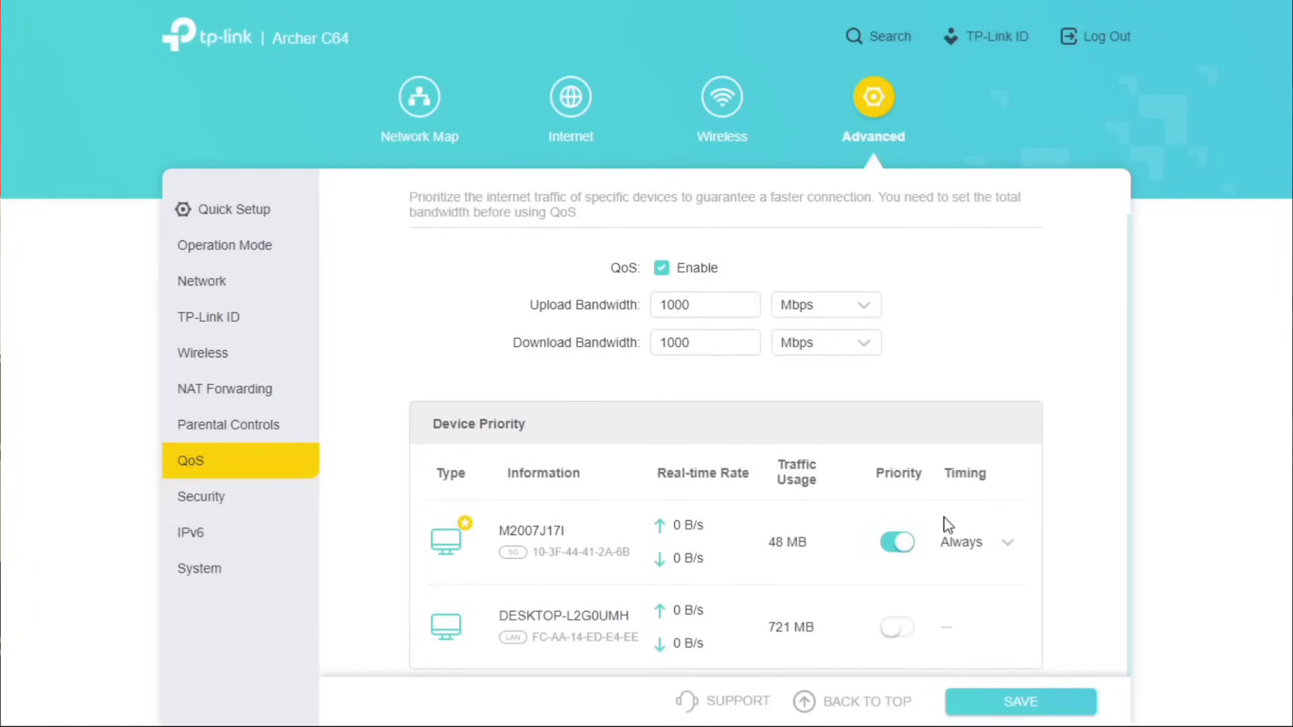
scroll(539, 518, up, 1)
Enable Access Control in the router's security settings
click(197, 502)
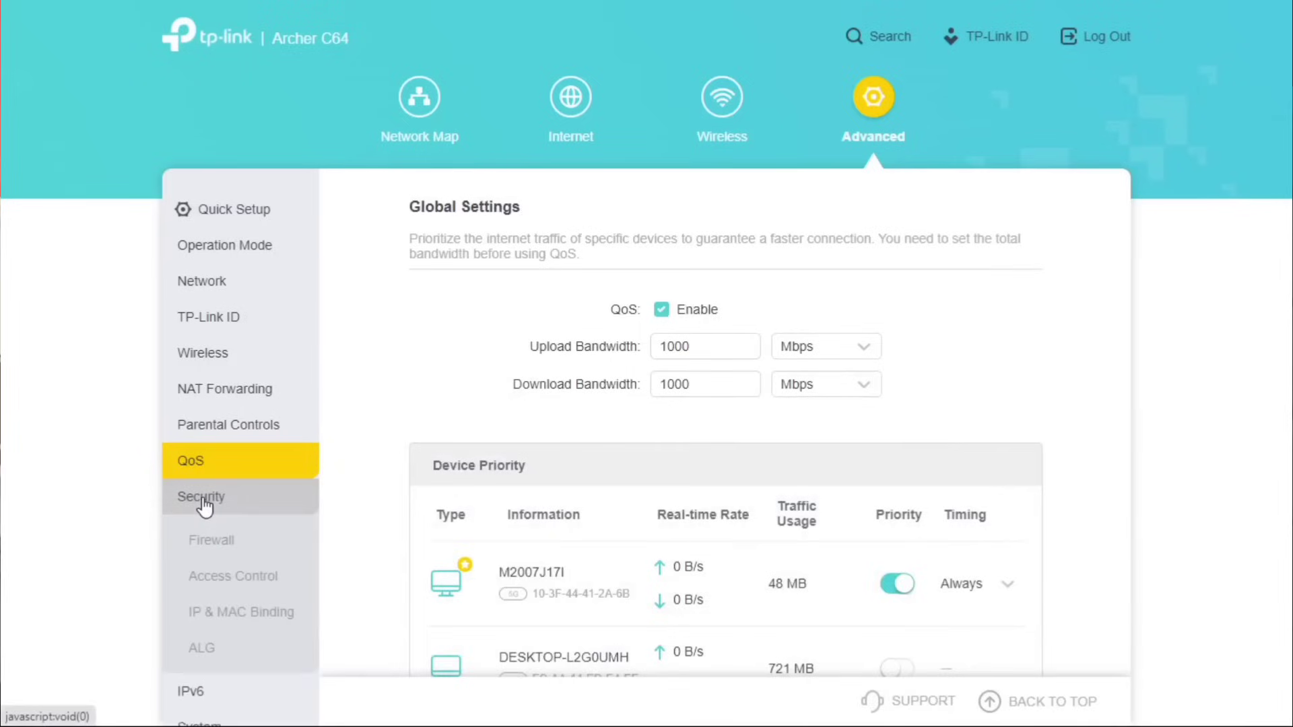
click(241, 583)
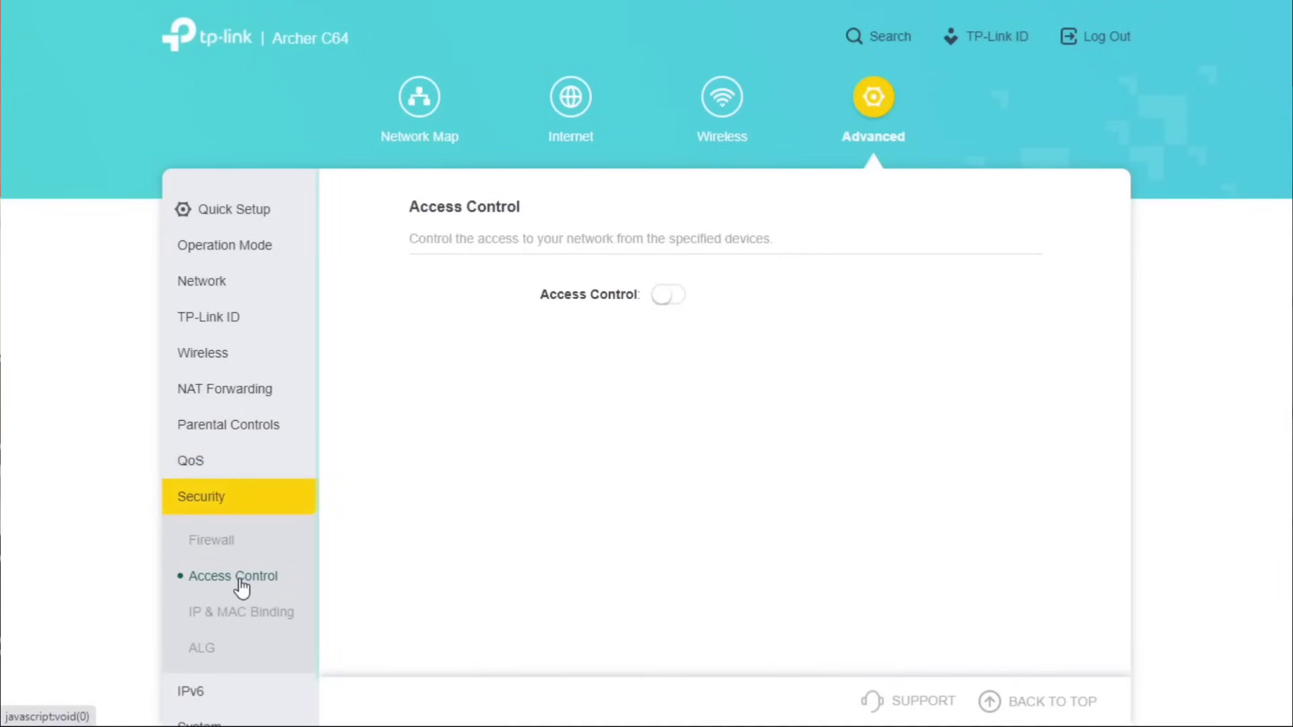
click(662, 296)
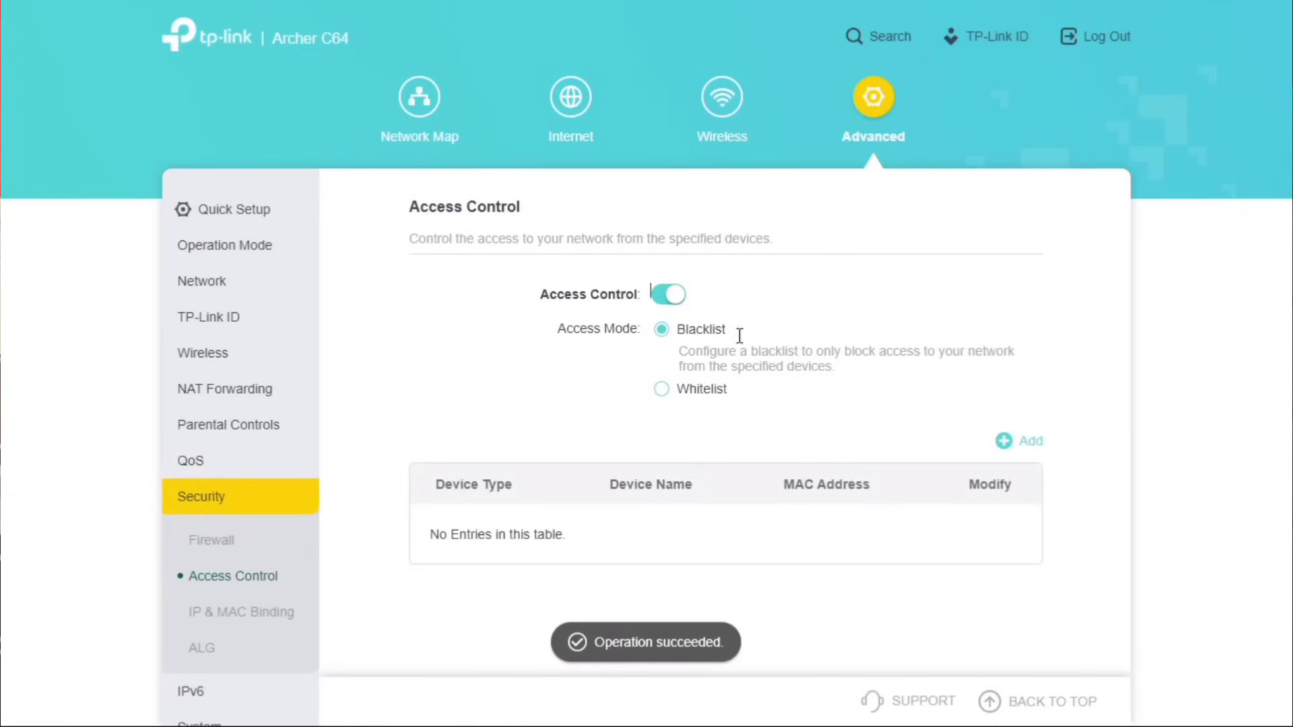
Try adding M2007J17I to the access control blacklist, and switch the access mode to Whitelist to try adding devices there
click(1001, 450)
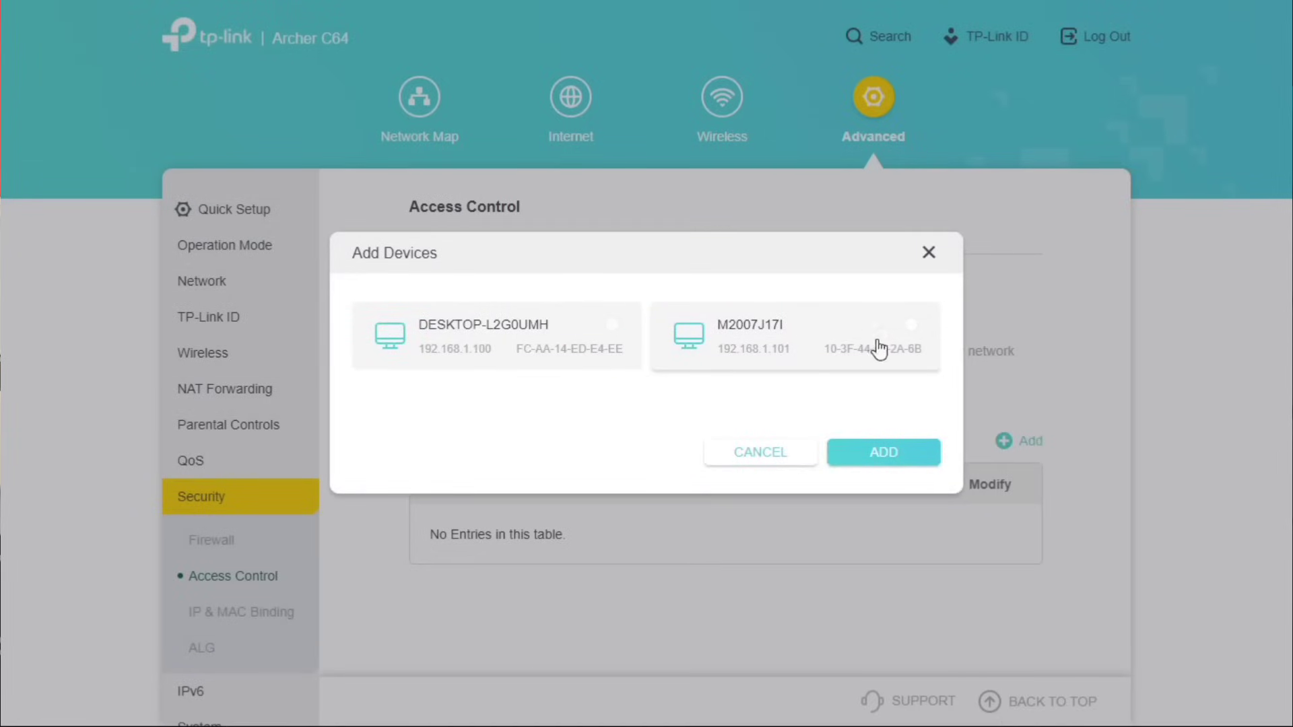
click(912, 327)
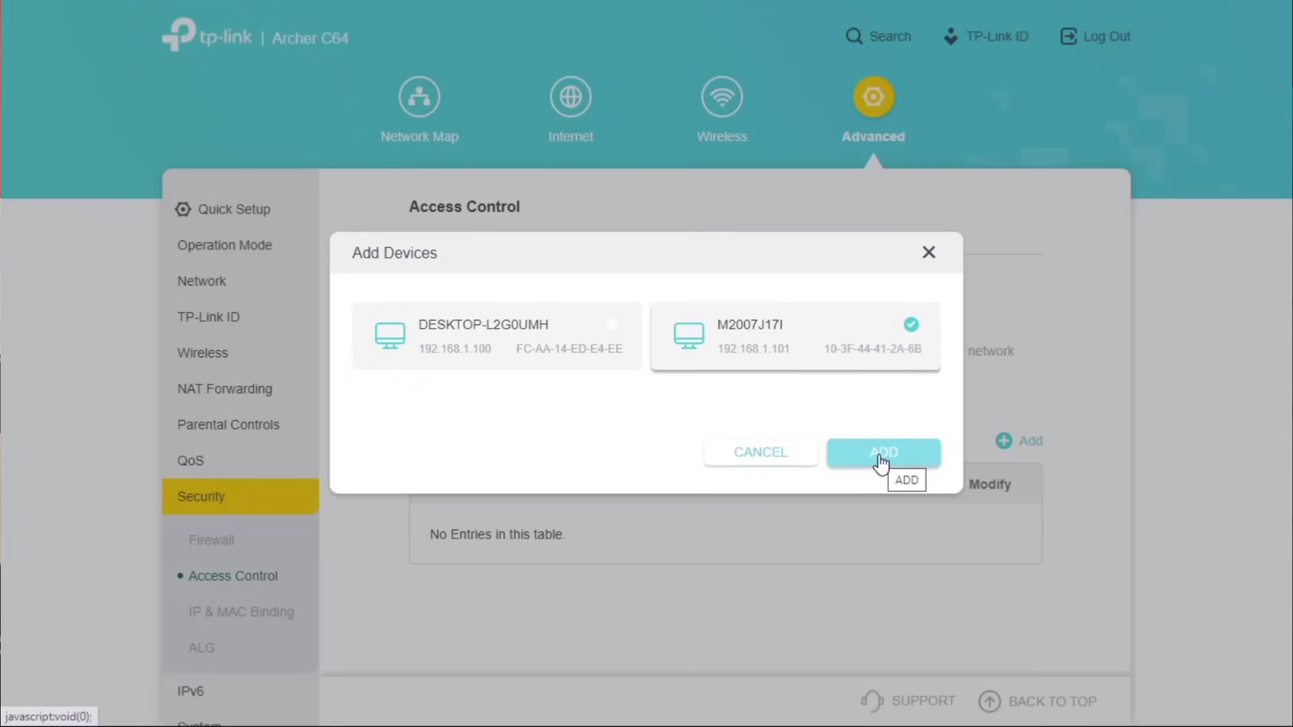
click(912, 326)
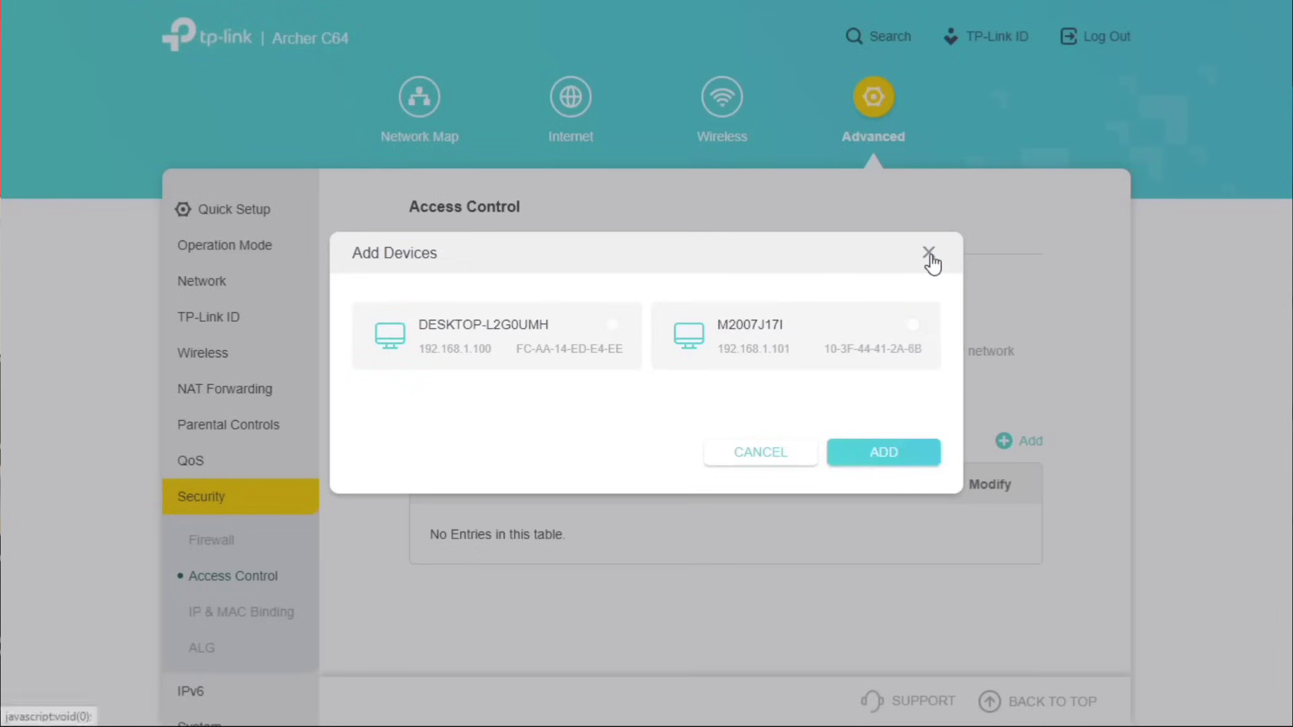
click(930, 254)
click(663, 391)
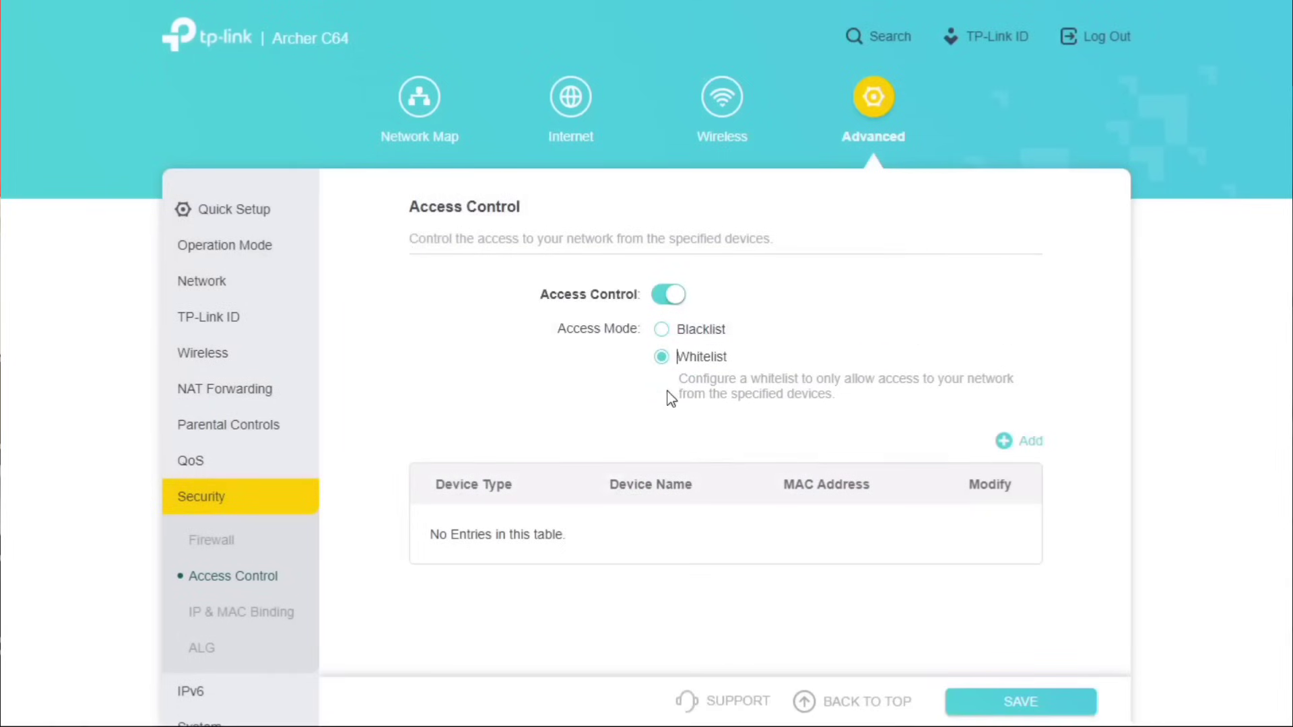
click(1005, 441)
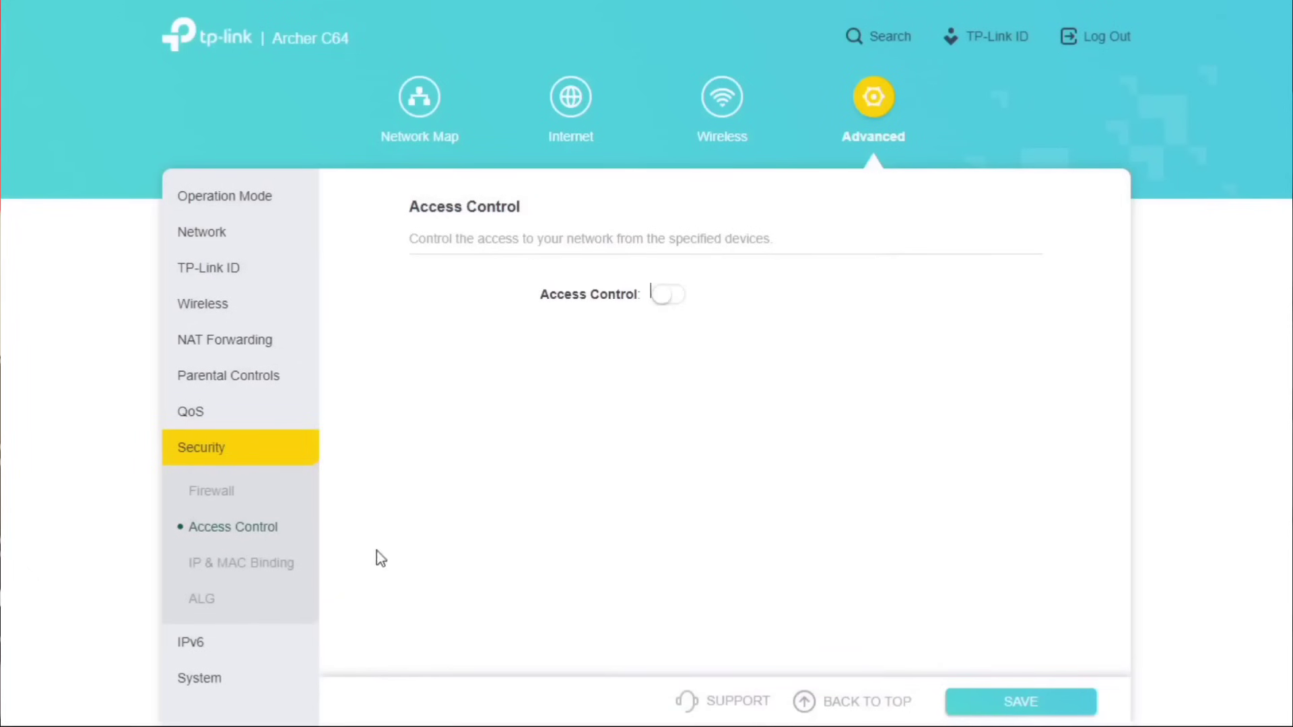
Review the IP & MAC Binding security settings, including the ARP List and the Binding List
click(252, 565)
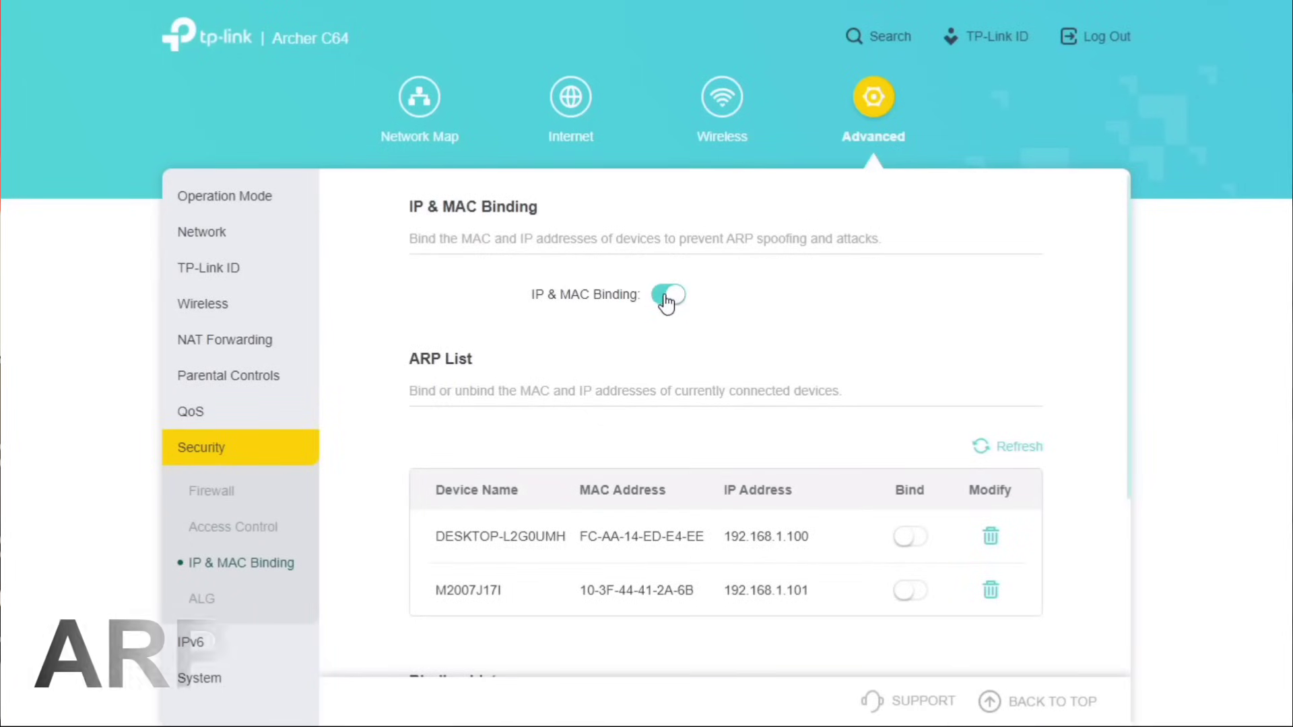
scroll(875, 471, down, 1)
scroll(900, 470, down, 1)
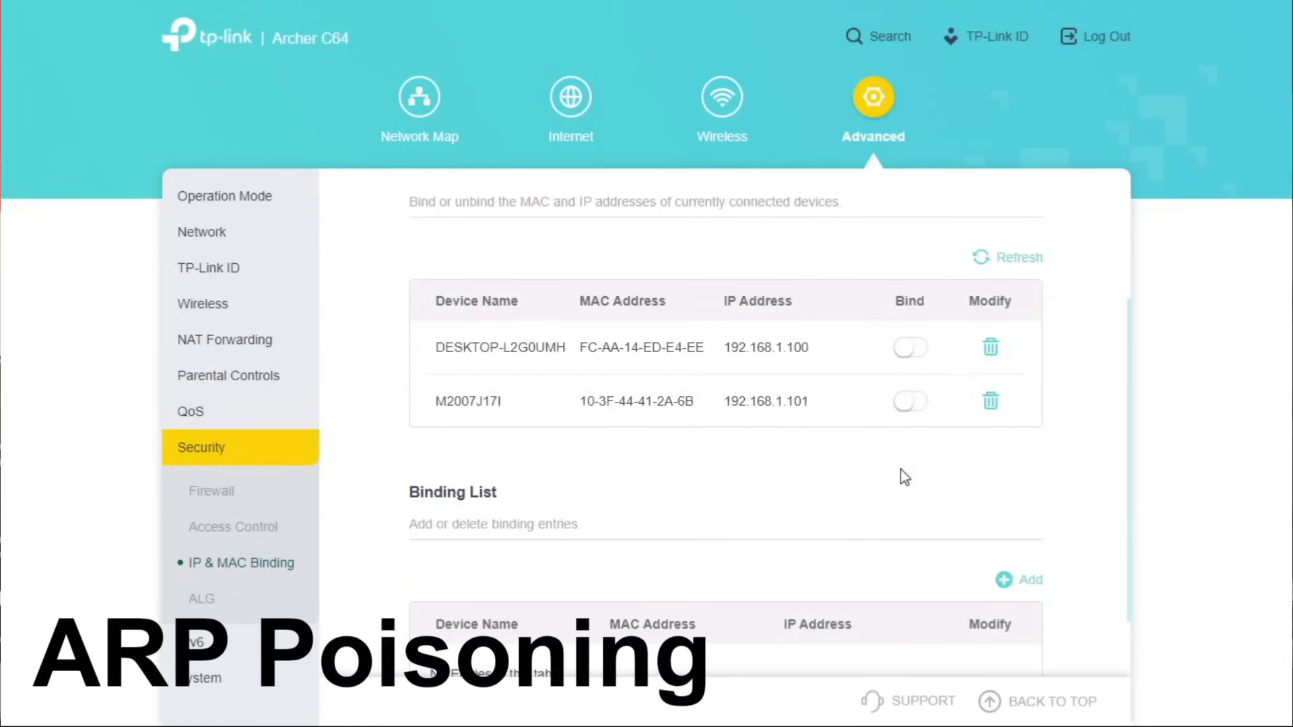
scroll(900, 469, down, 1)
scroll(900, 470, up, 2)
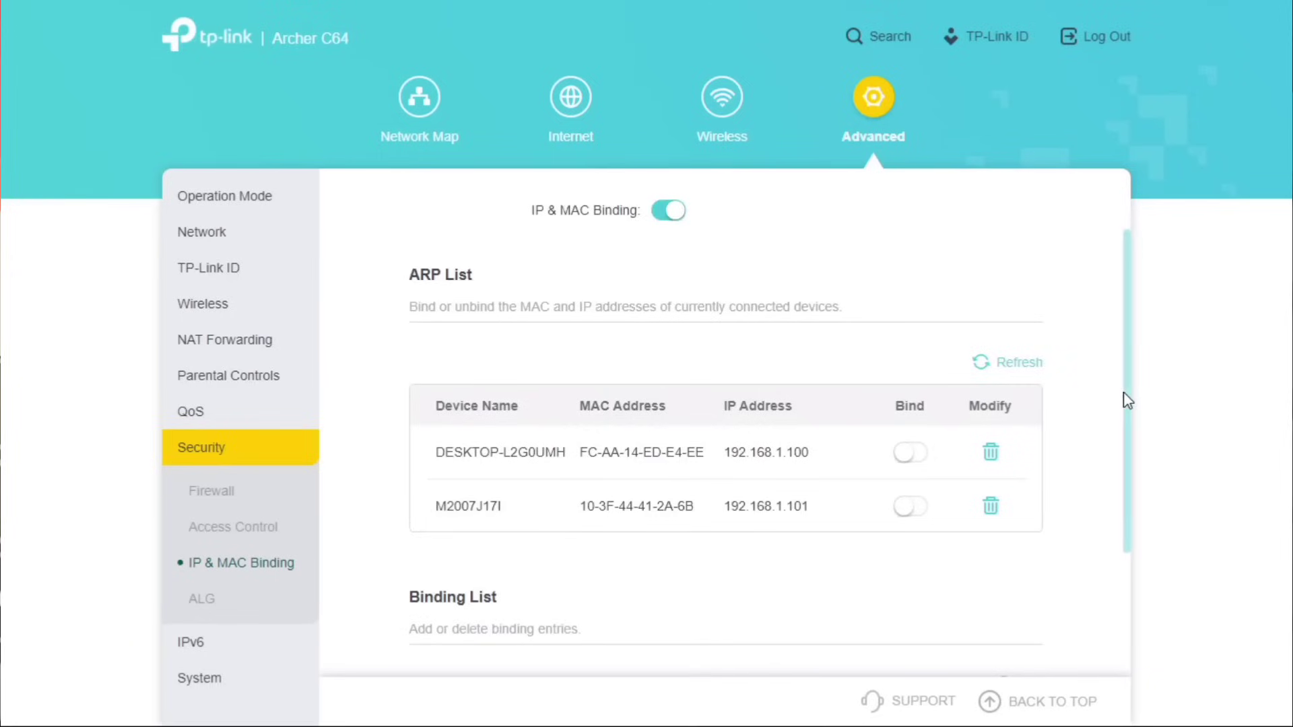
scroll(1121, 421, down, 1)
scroll(1120, 470, up, 1)
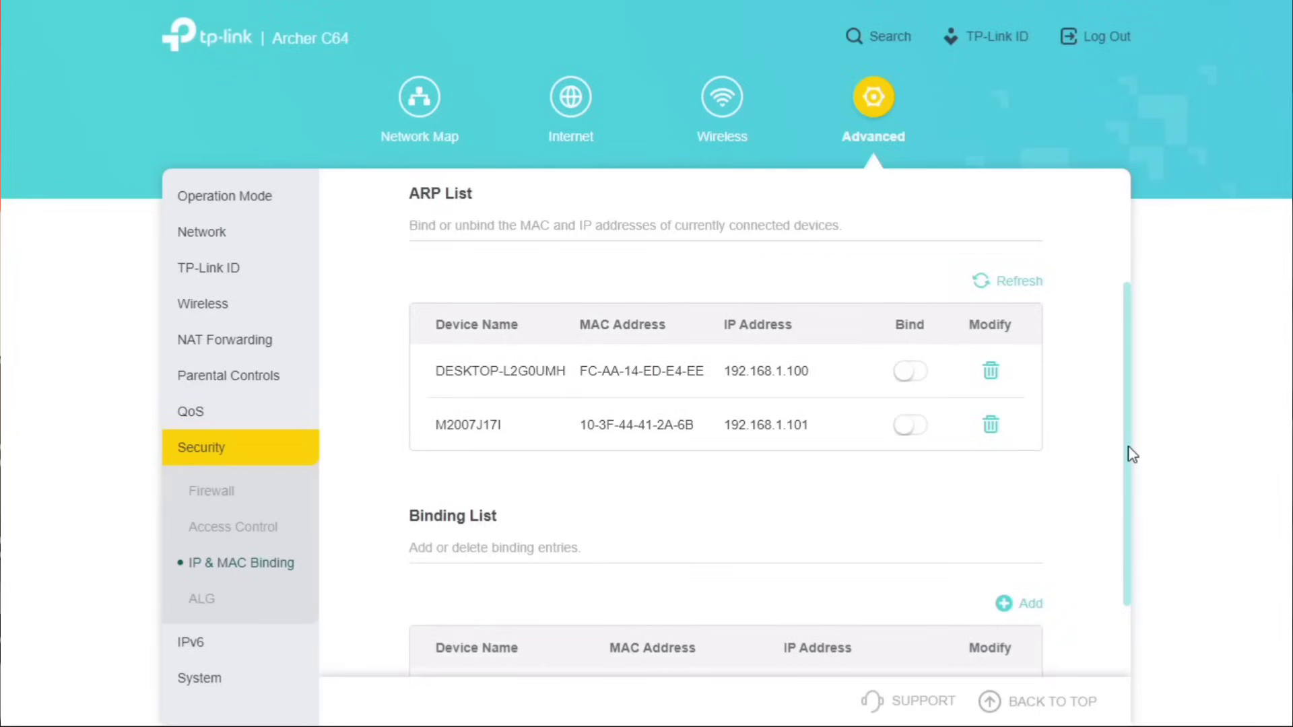
Try the Router mode in the IPv6 settings and look through its WAN options
click(235, 640)
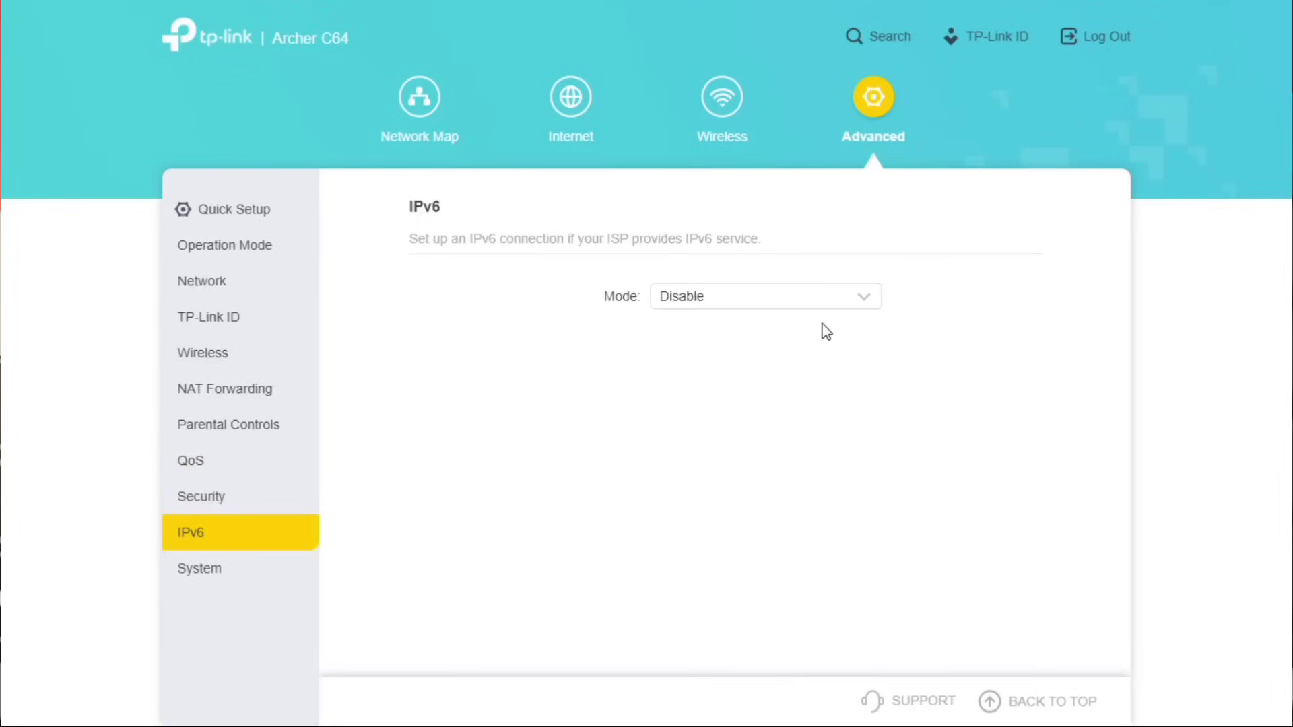
click(868, 300)
click(610, 373)
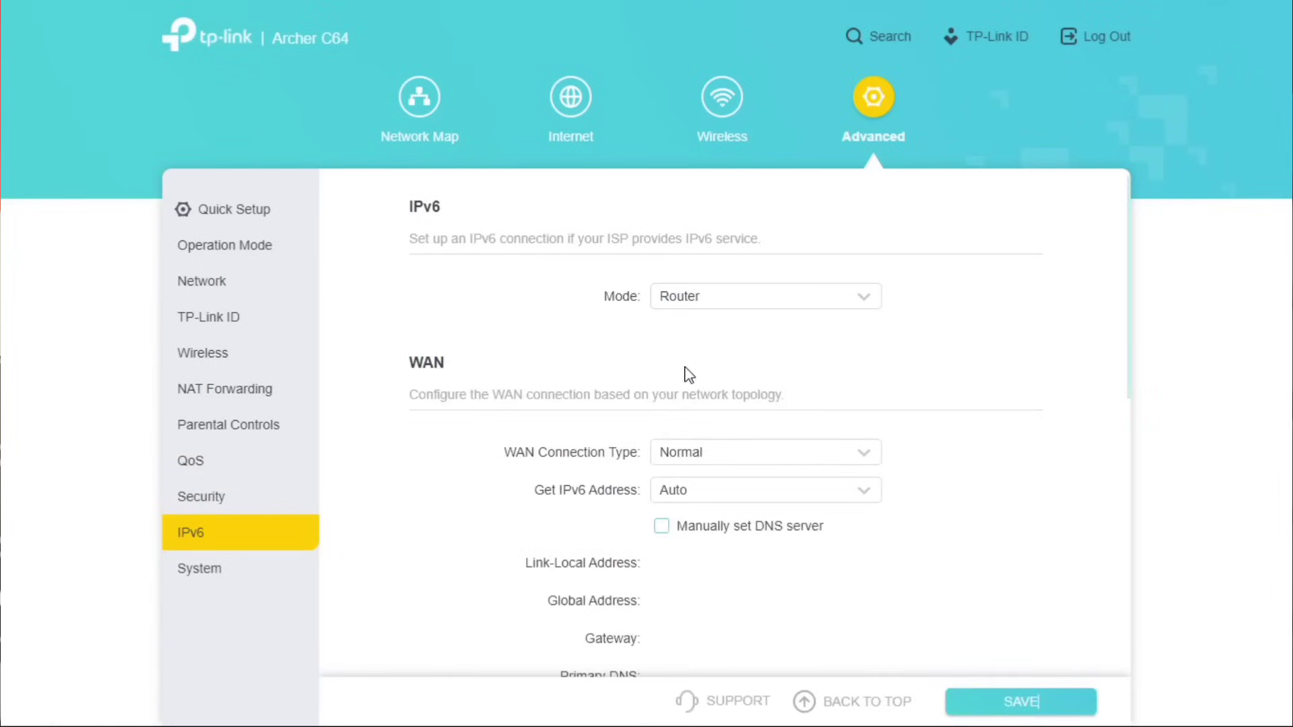
drag(1128, 362, 1114, 496)
Review the system's Firmware Upgrade, Backup & Restore and Administration settings
click(202, 569)
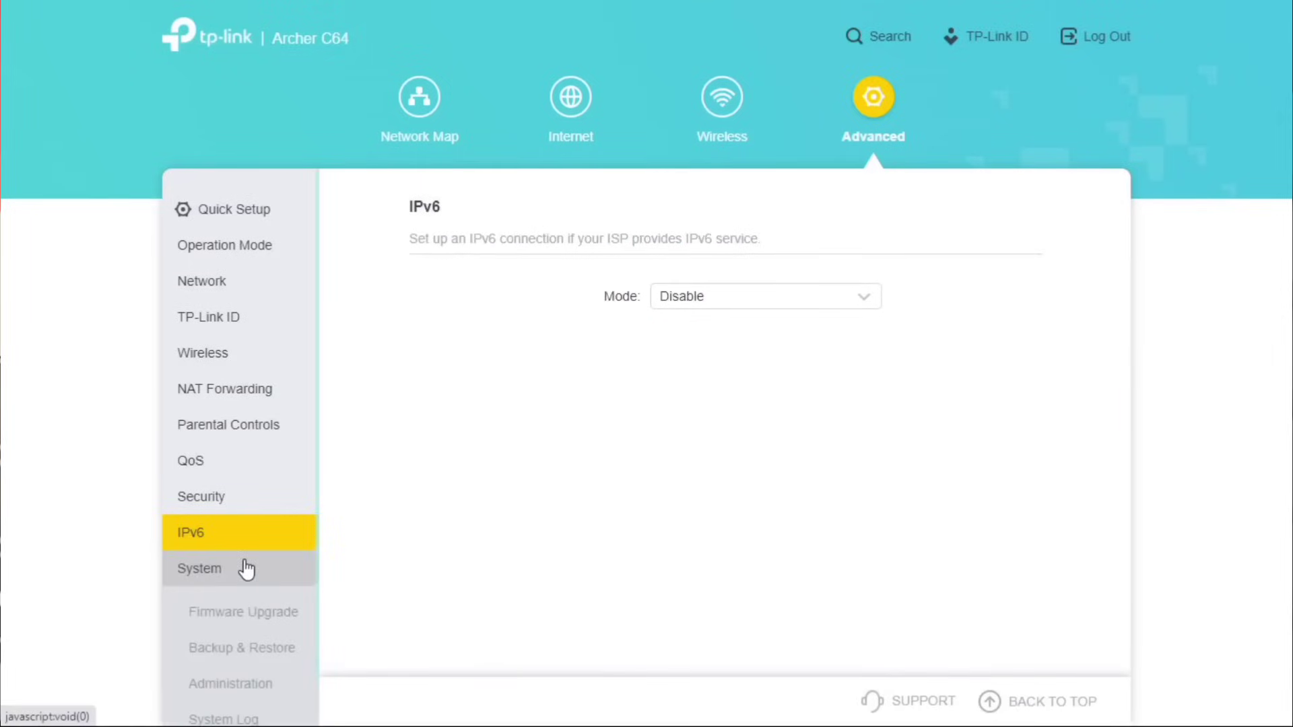
click(274, 519)
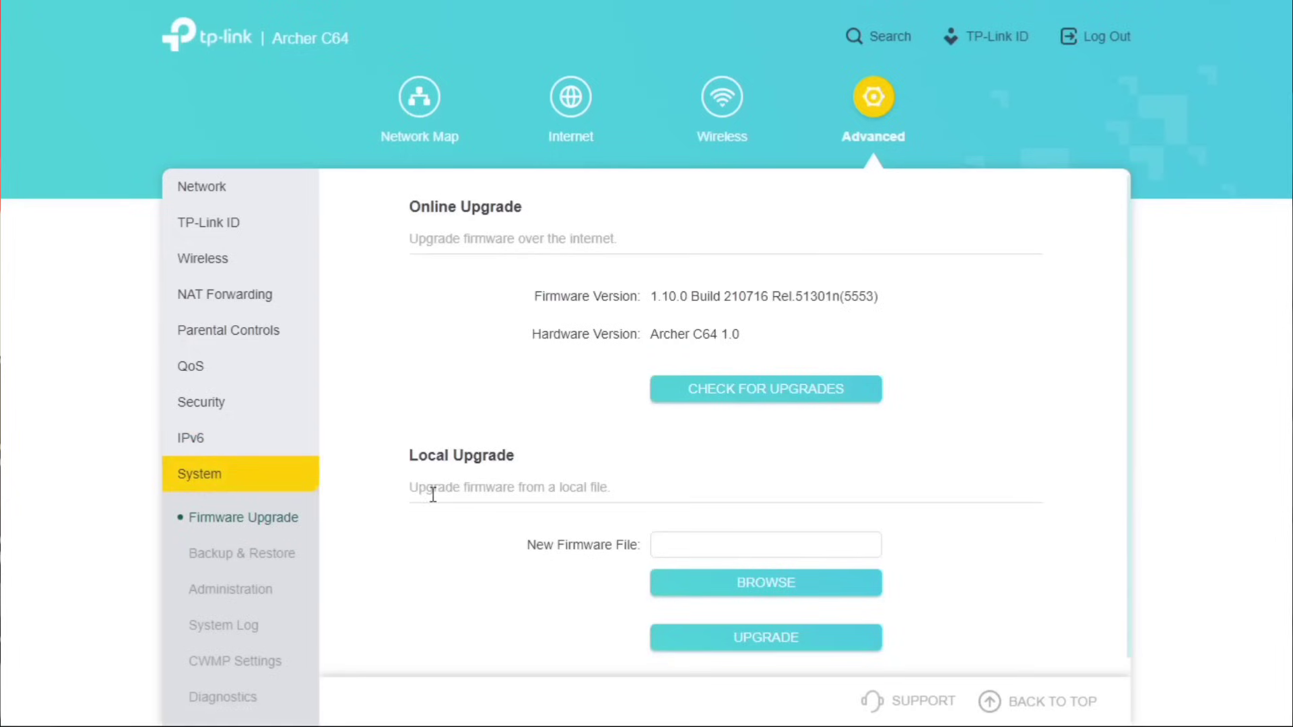
scroll(696, 395, down, 1)
click(242, 559)
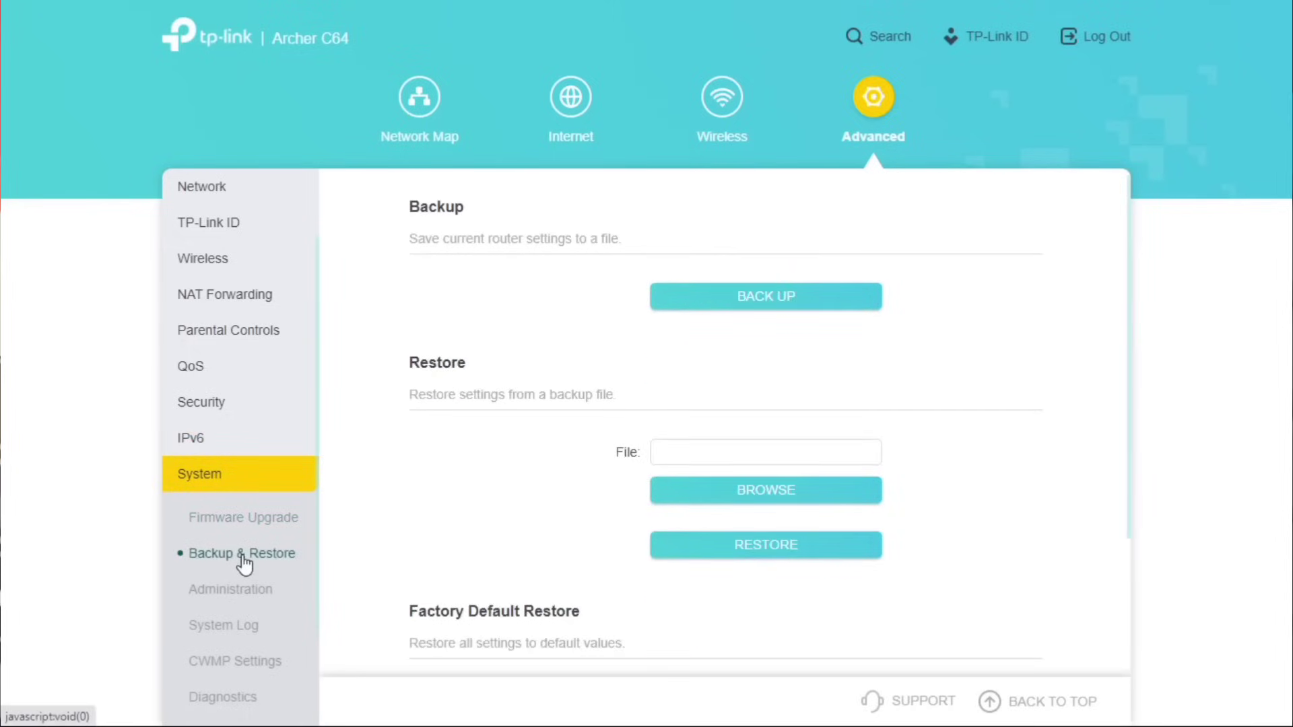
click(248, 594)
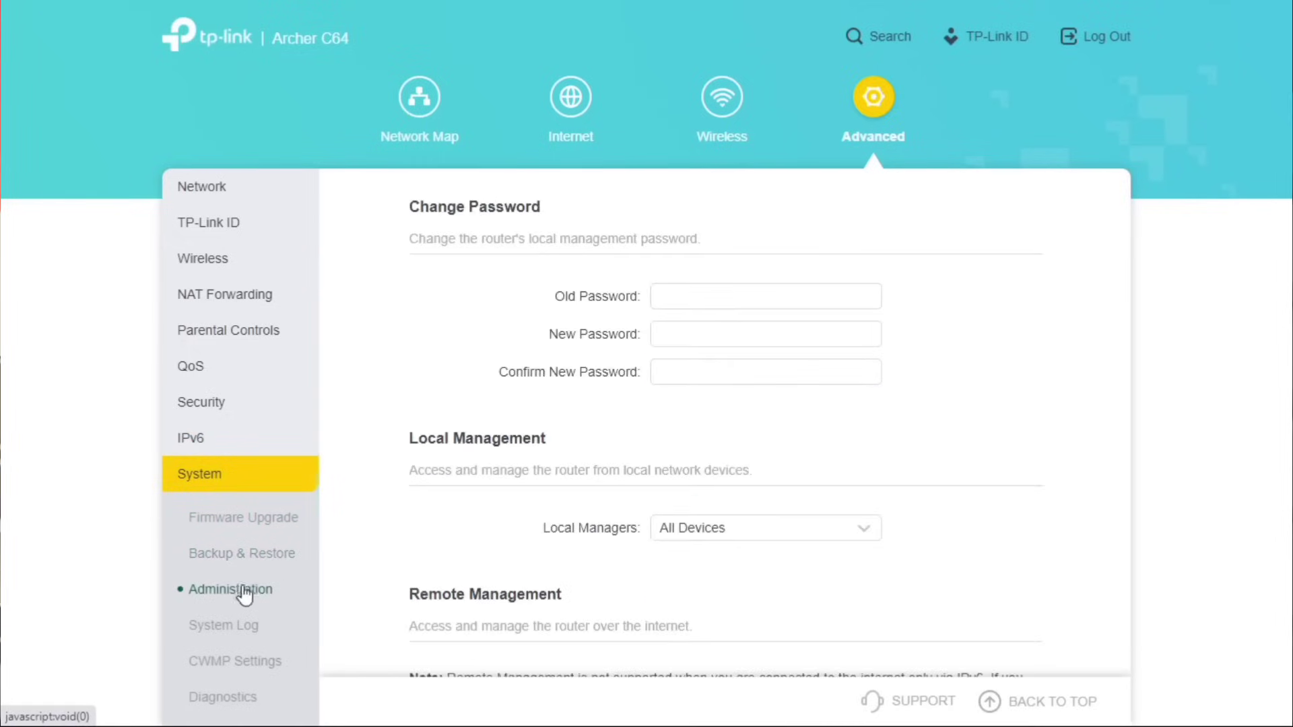
scroll(252, 572, down, 2)
Look through the System Log, CWMP Settings, Diagnostics, Time & Language, Reboot and LED Control pages of the system settings
click(229, 493)
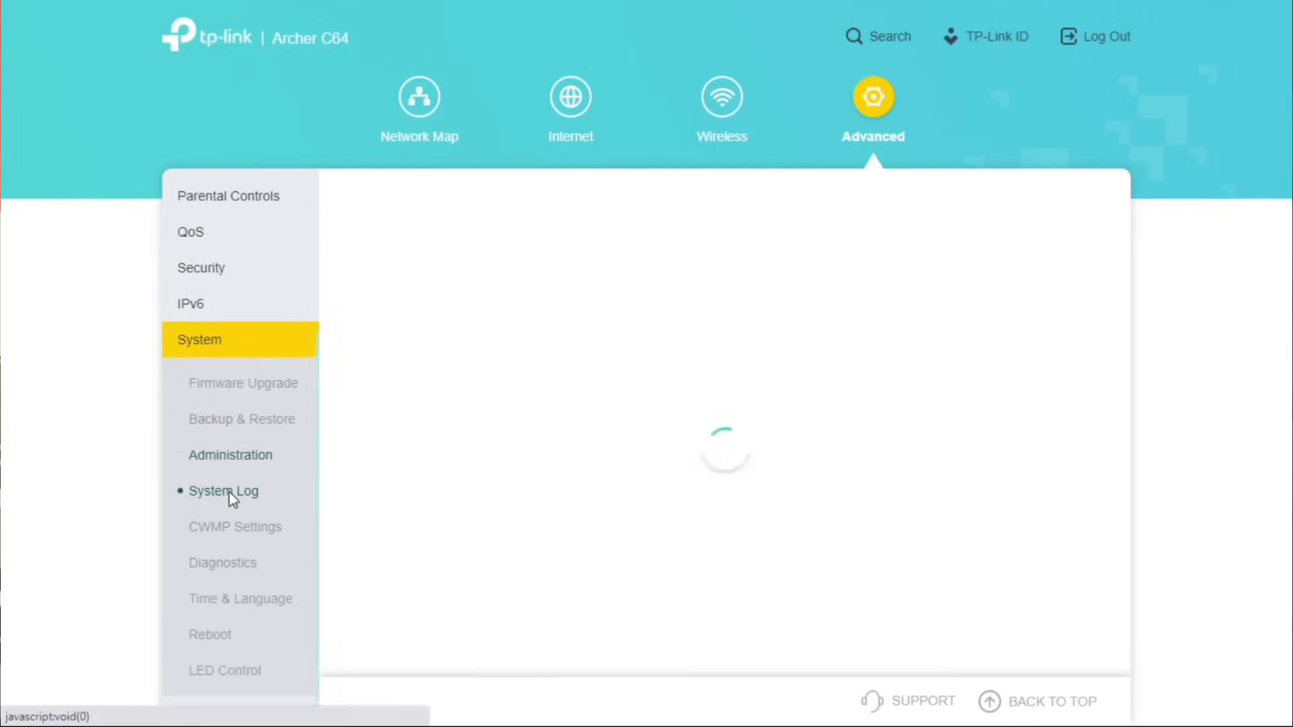
click(233, 526)
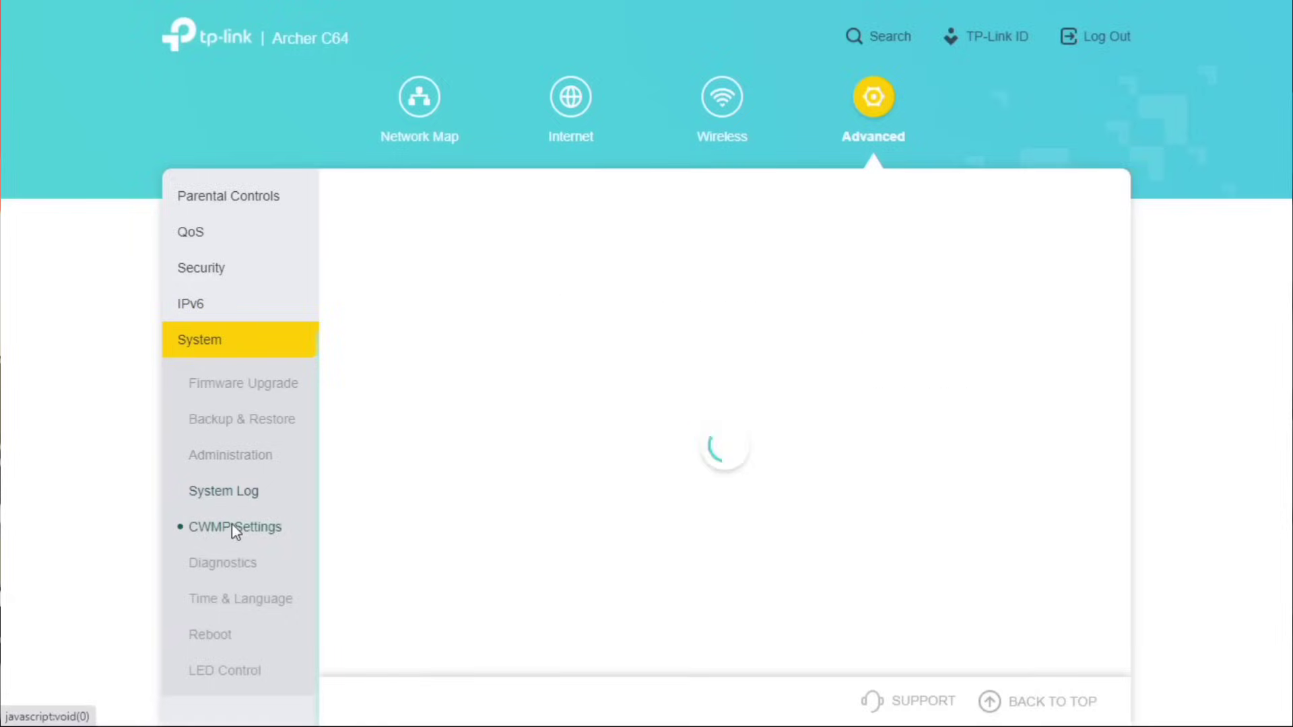
click(229, 570)
click(232, 599)
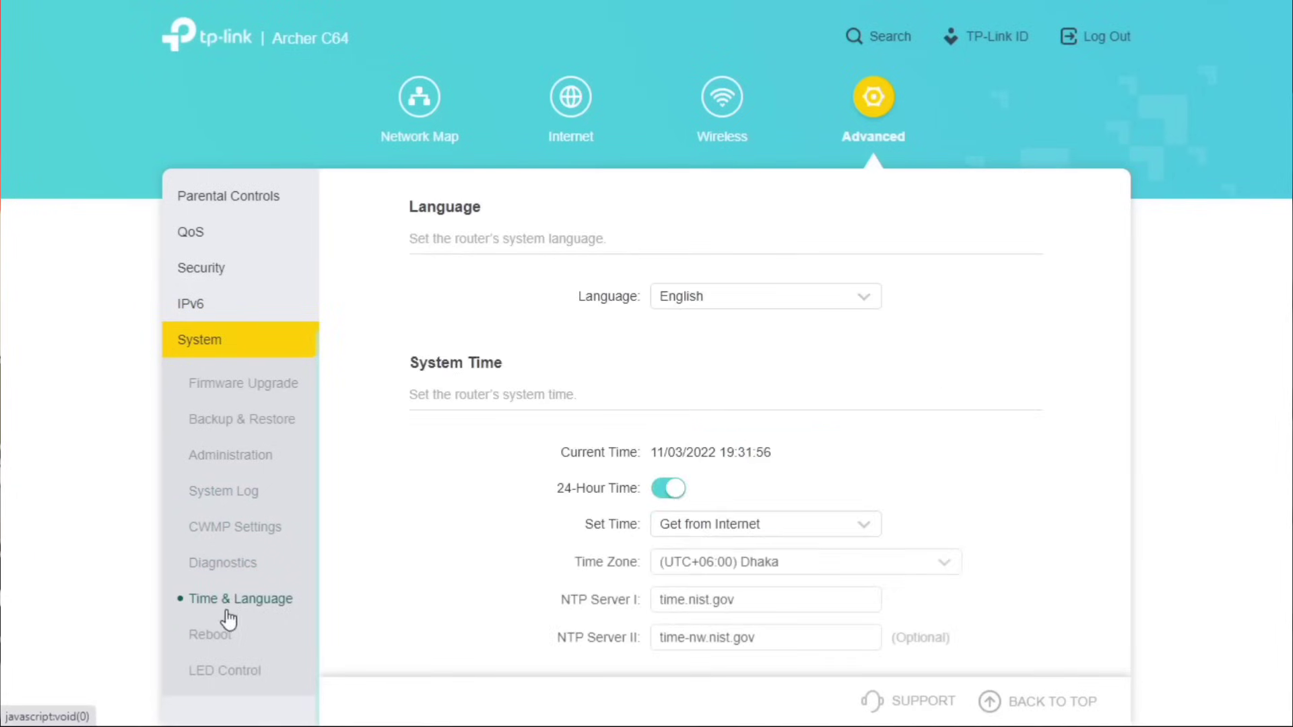
click(211, 643)
click(219, 671)
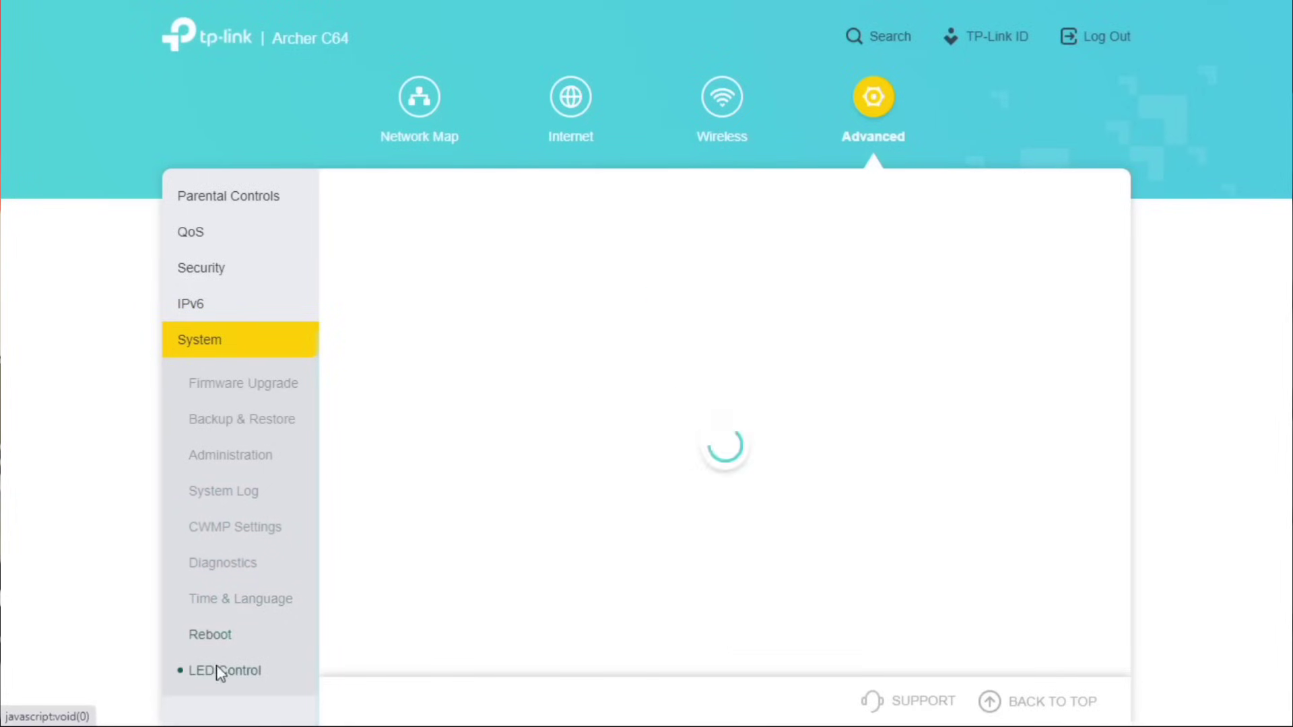